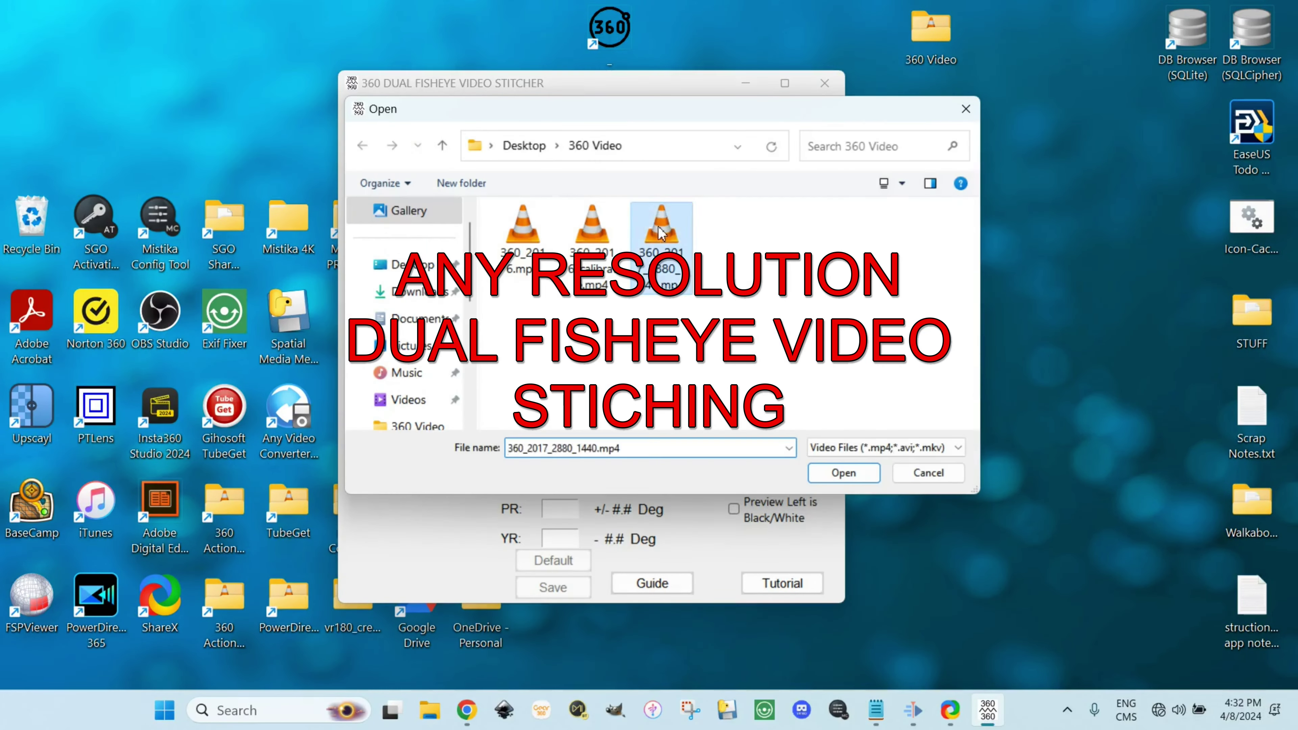
Stitch 360_2017_2880_1440.mp4 with the 2017 preset, outputting to the 360 Video folder.
double_click(662, 232)
click(526, 136)
click(509, 180)
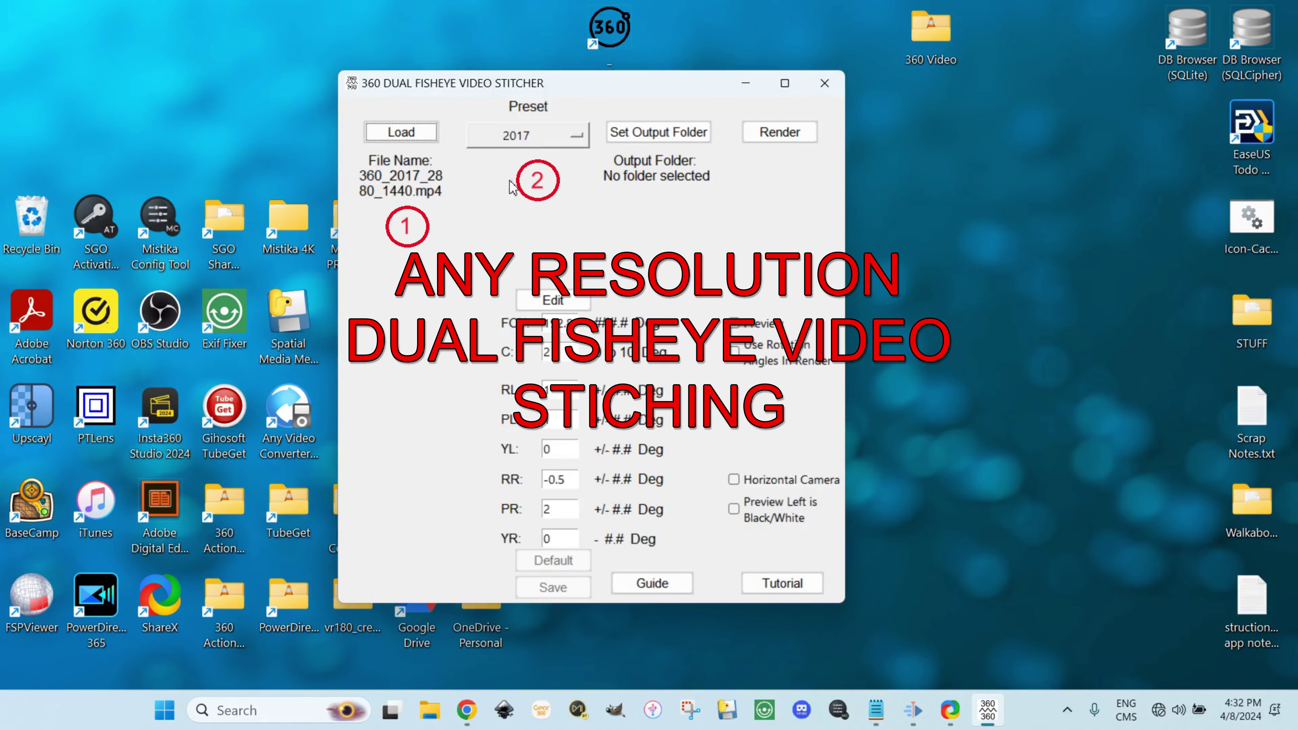
click(649, 131)
click(780, 132)
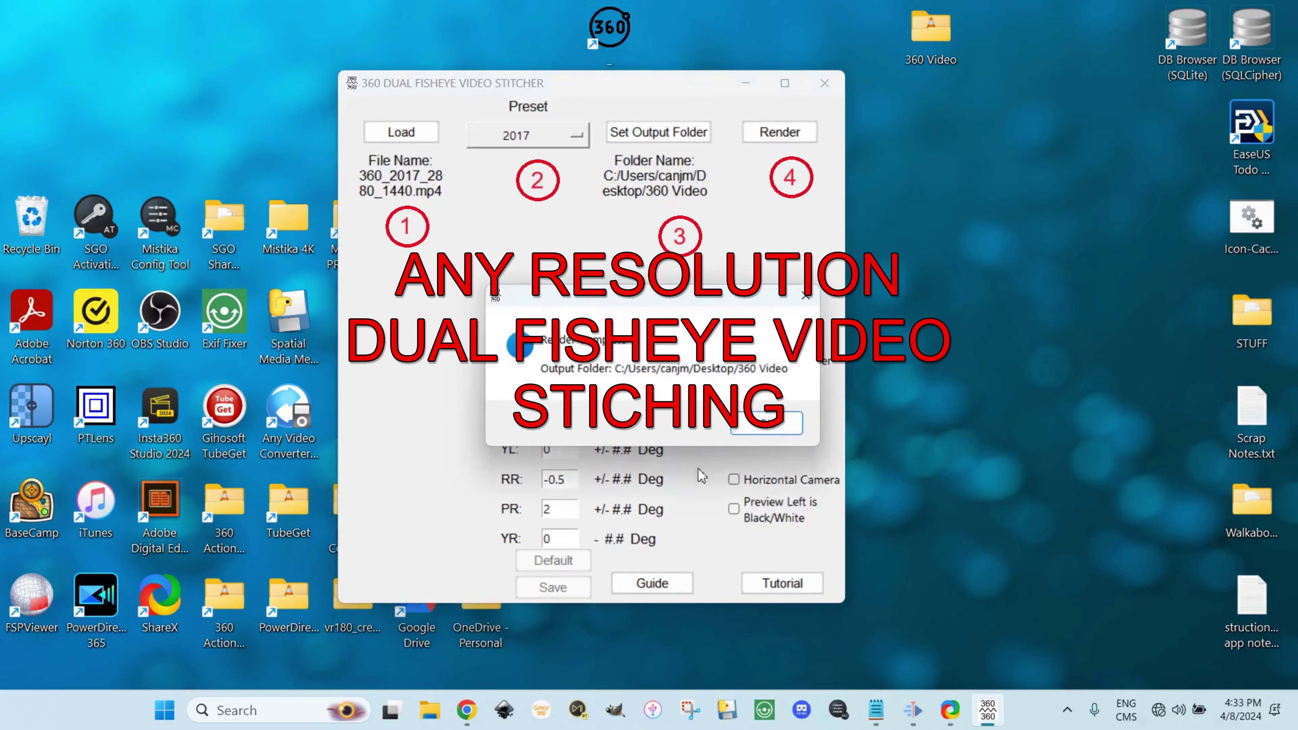
After the render completes, play output.mp4 from the 360 Video folder in VLC.
click(766, 424)
double_click(930, 31)
right_click(863, 513)
click(869, 119)
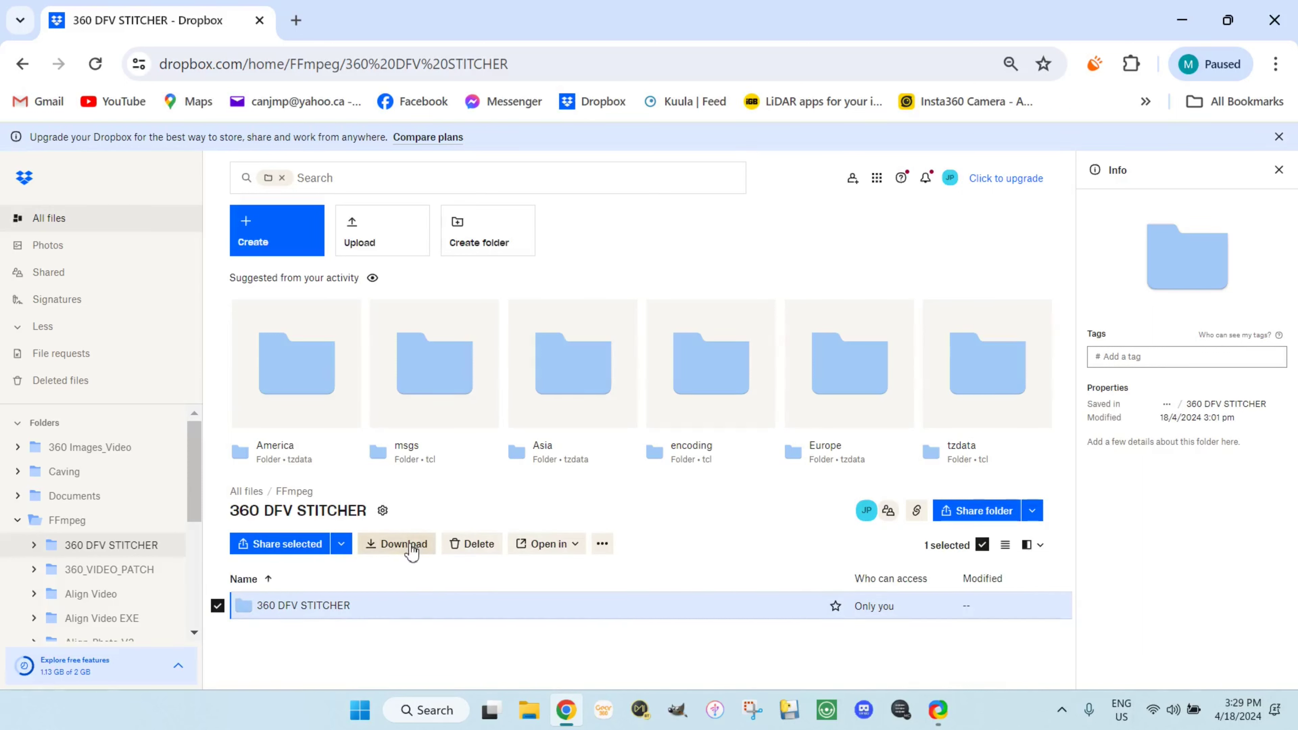
Download the 360 DFV STITCHER folder from Dropbox to the computer.
click(410, 546)
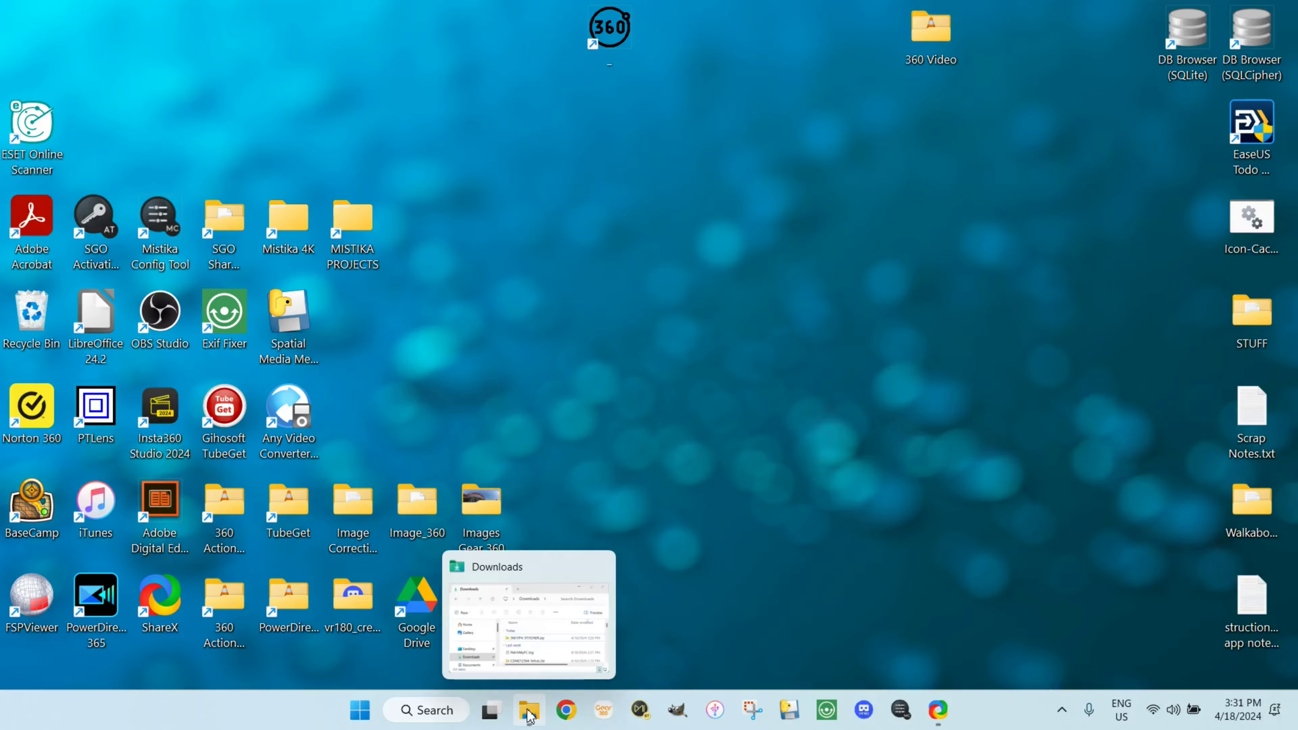
Extract the downloaded zip to the desktop, Norton-scan the folder clean, then open it.
double_click(710, 346)
click(971, 176)
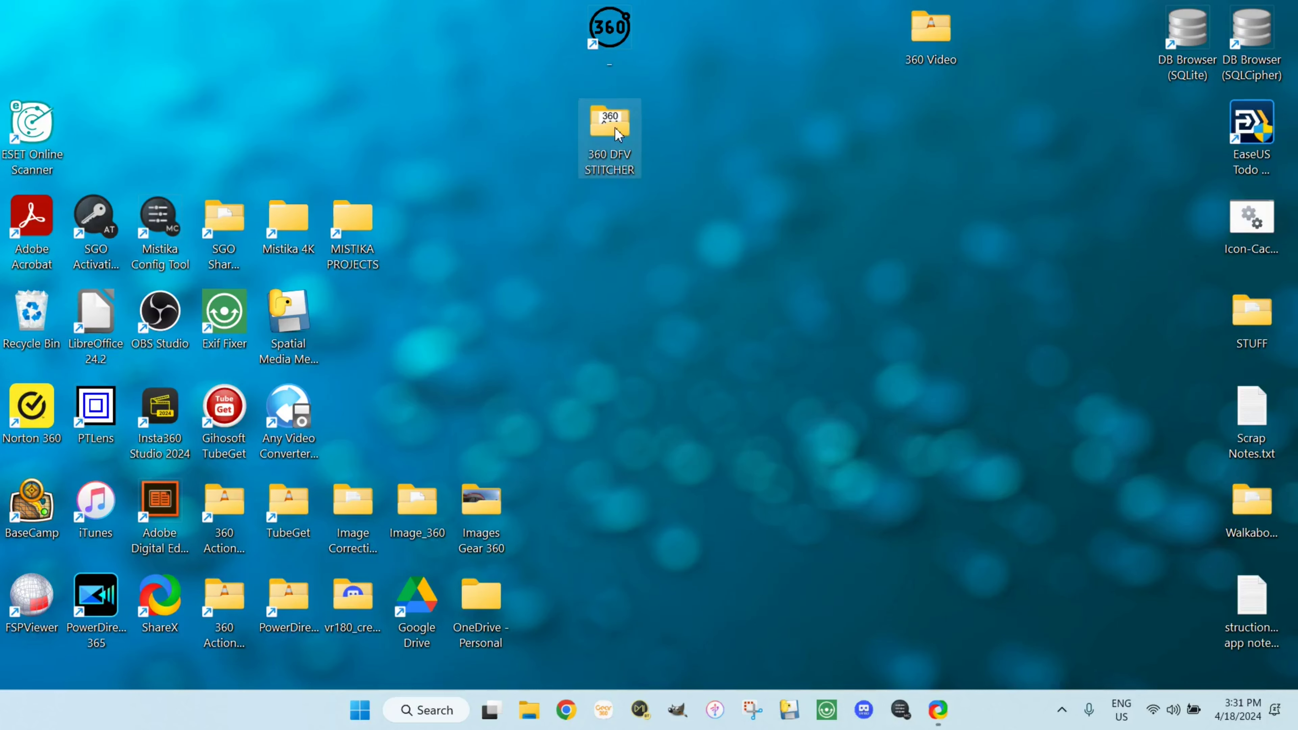
right_click(614, 127)
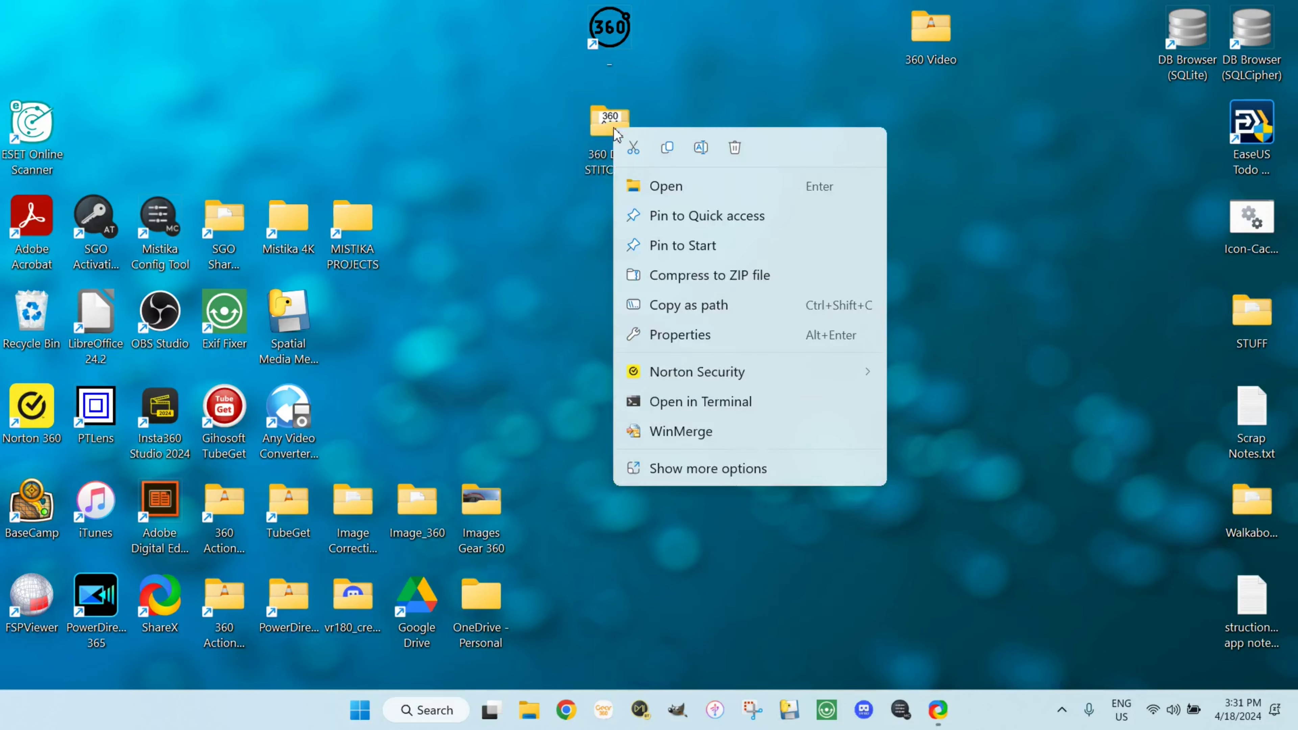
mouse_move(824, 376)
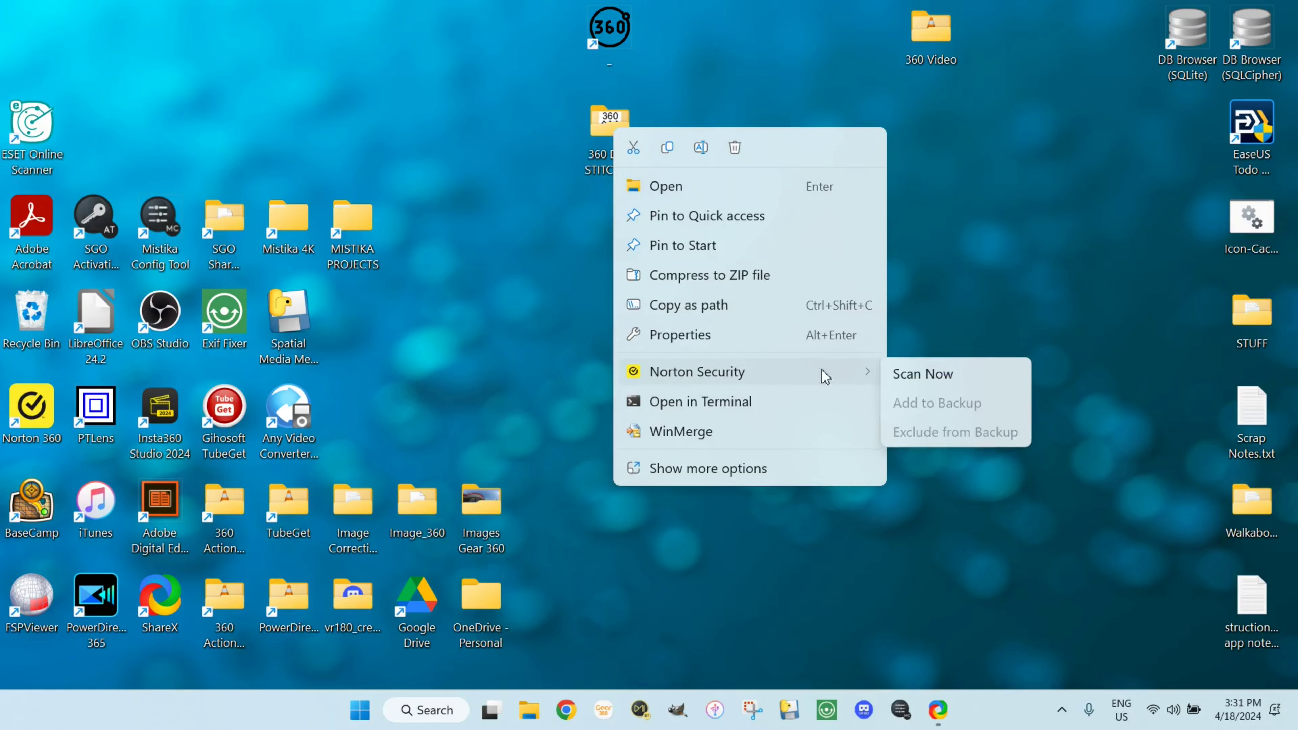
click(925, 374)
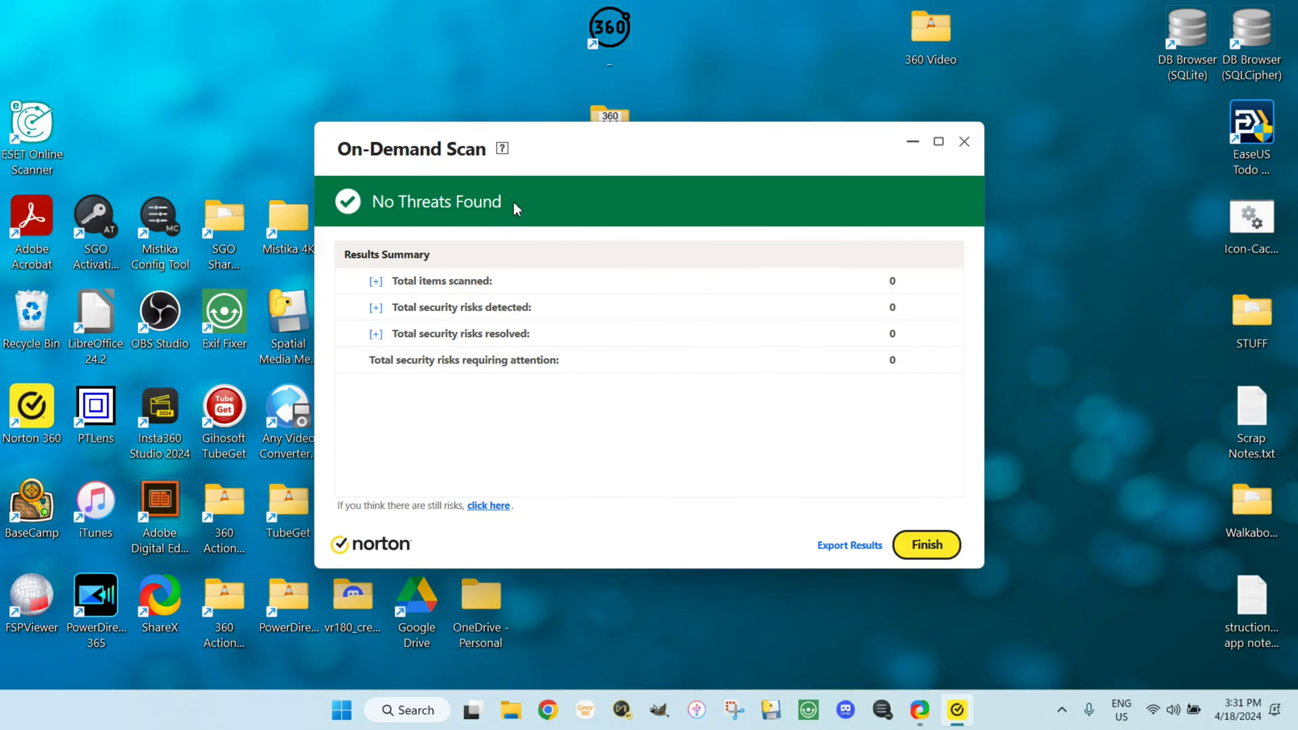
click(927, 546)
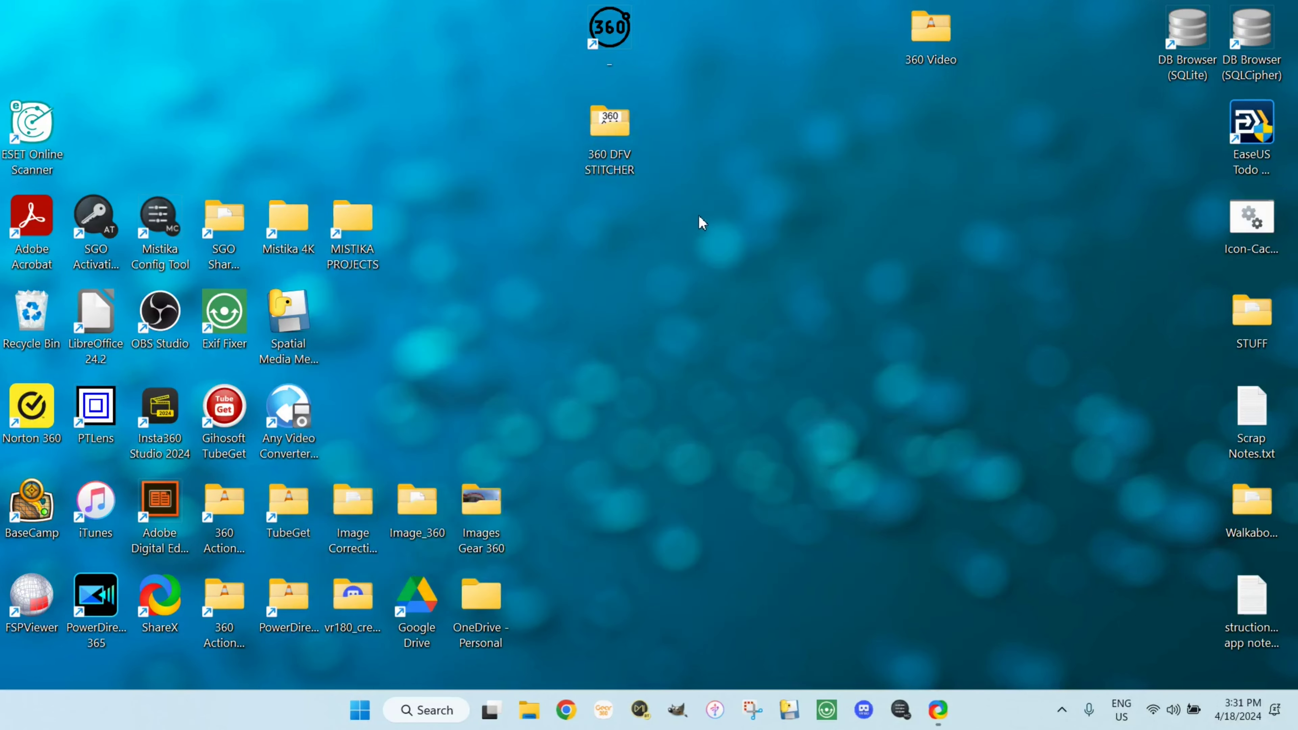
double_click(613, 139)
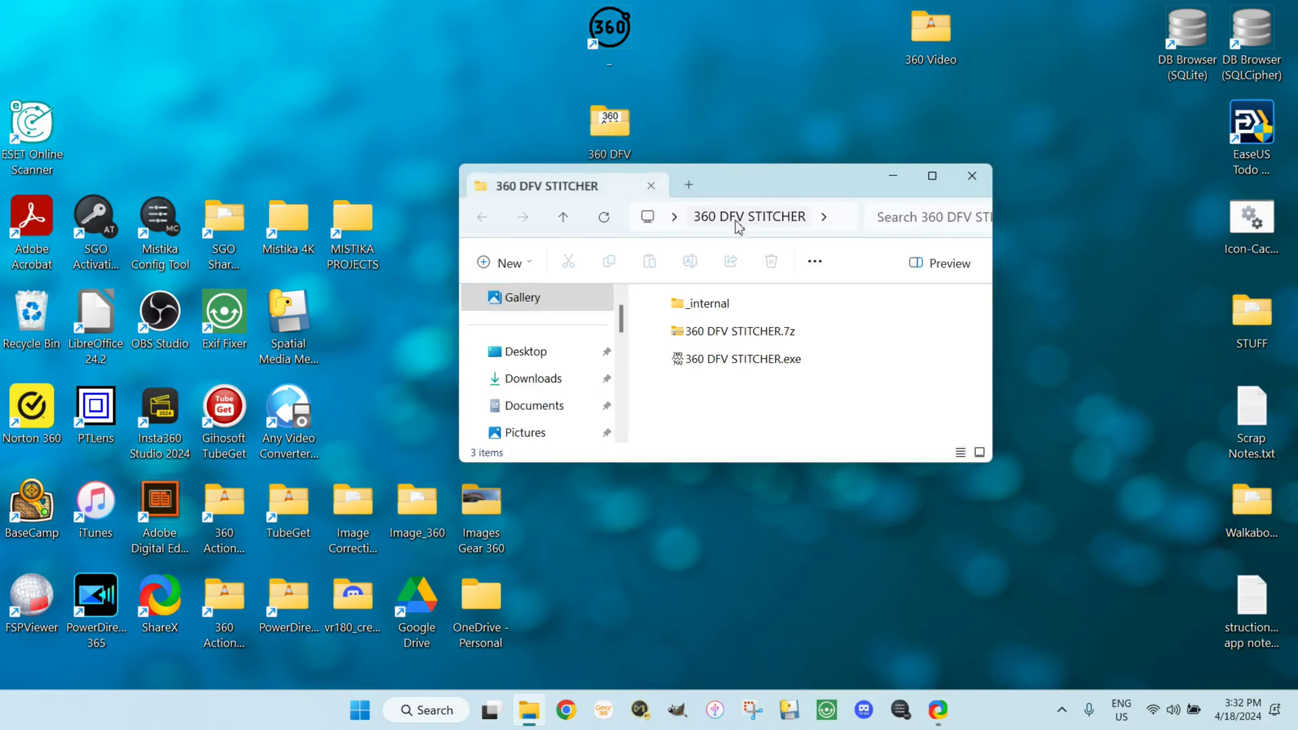
Trust 360 DFV STITCHER.exe in Norton File Insight and check for a new rating.
click(682, 358)
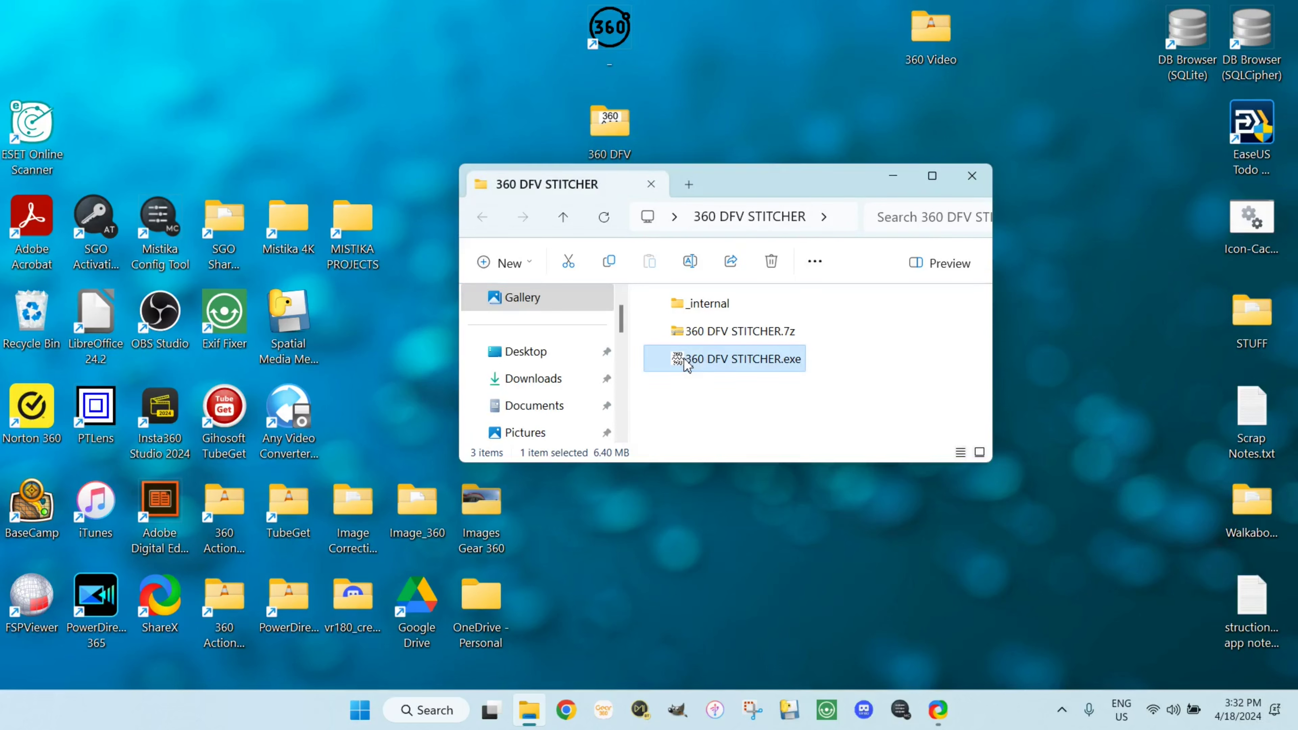
right_click(683, 358)
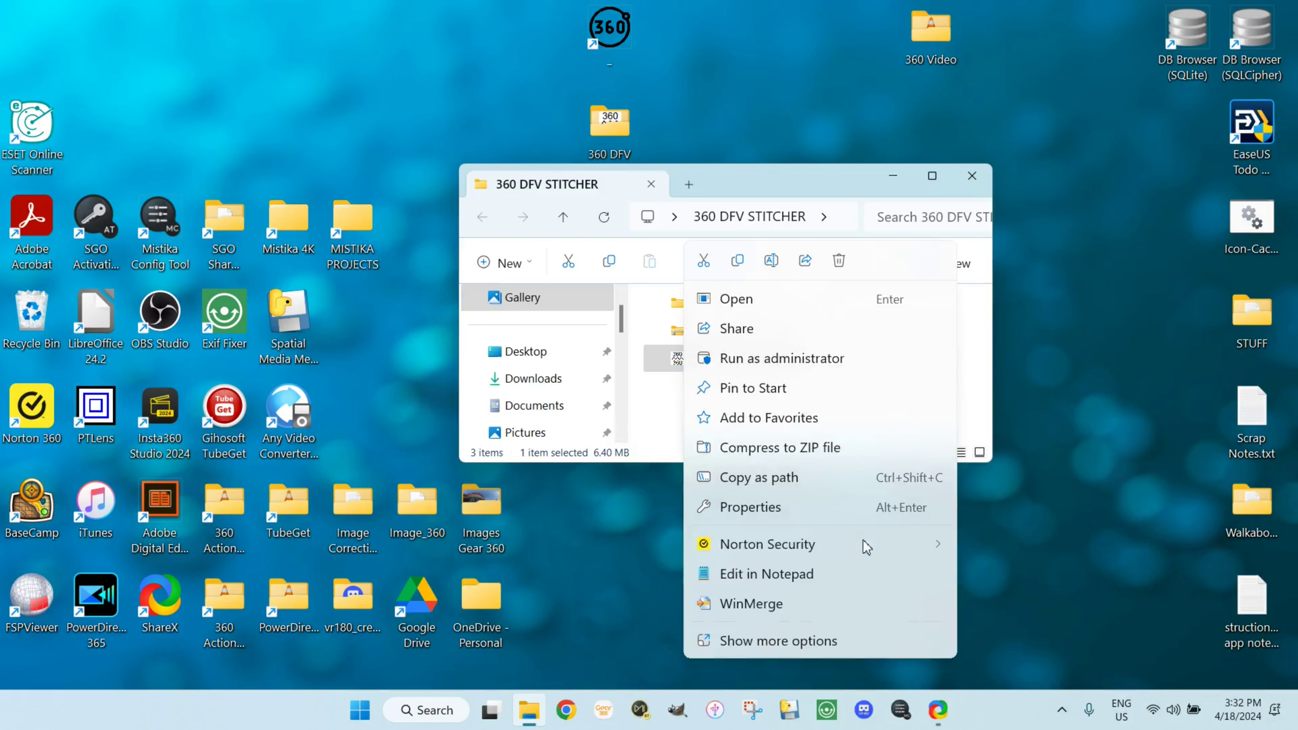
mouse_move(919, 551)
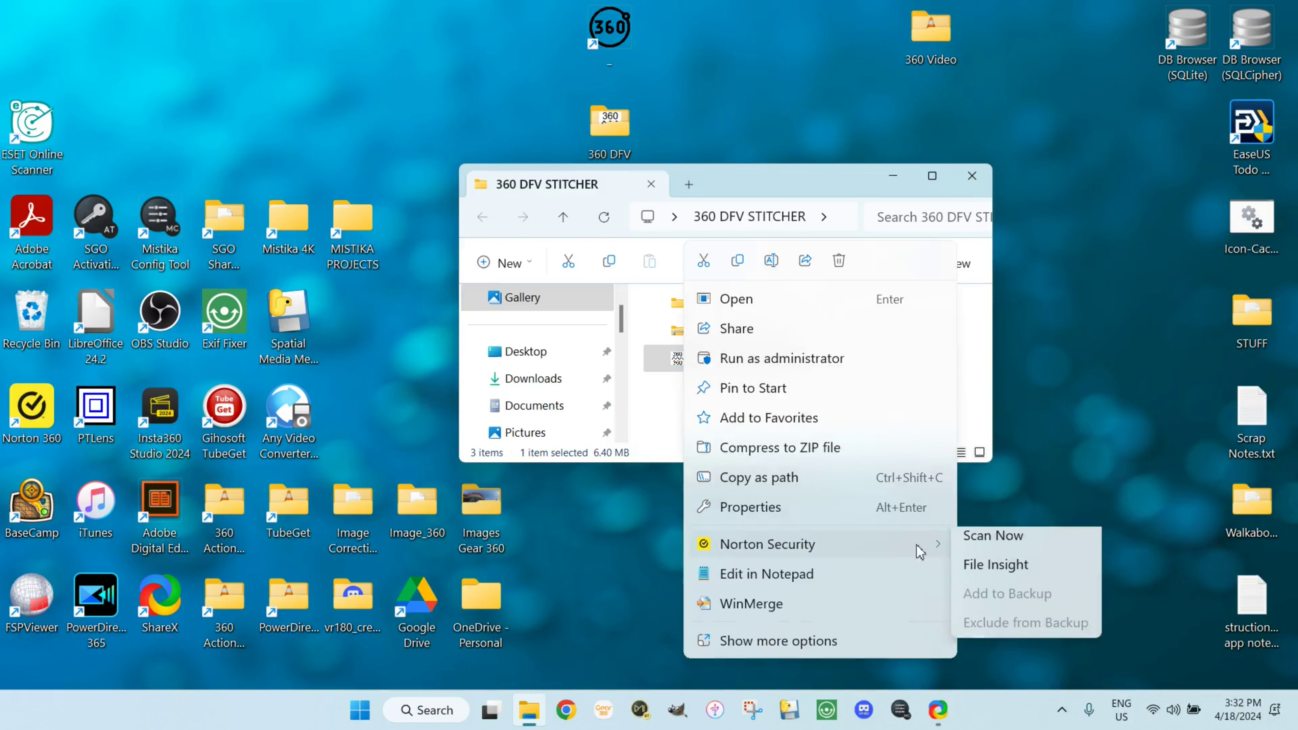
click(994, 569)
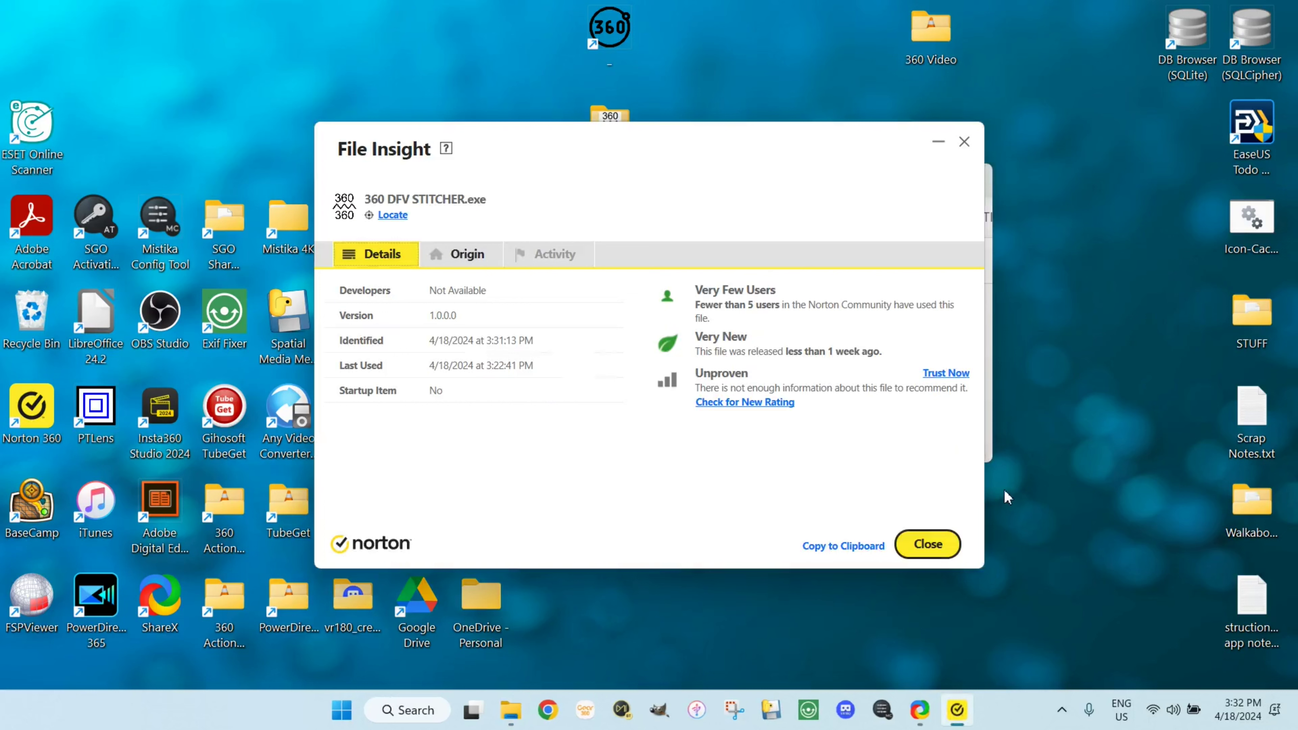
click(949, 376)
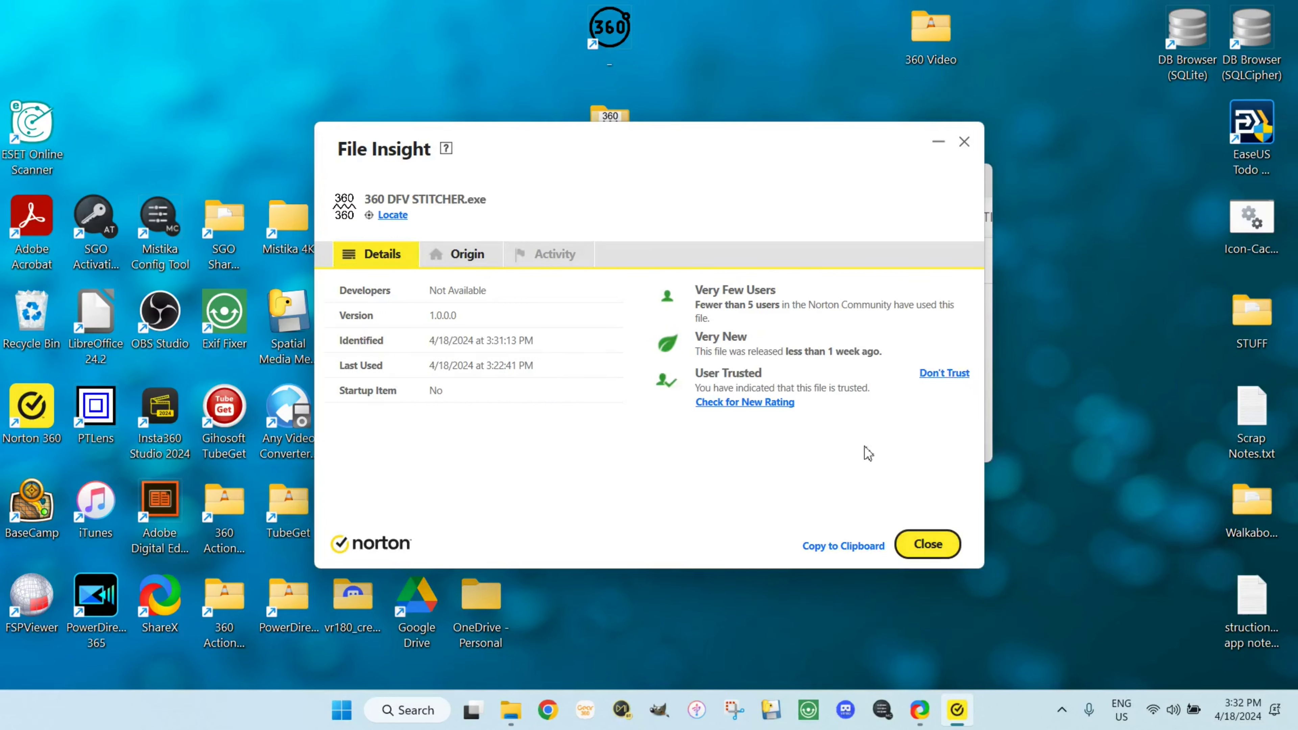
click(729, 404)
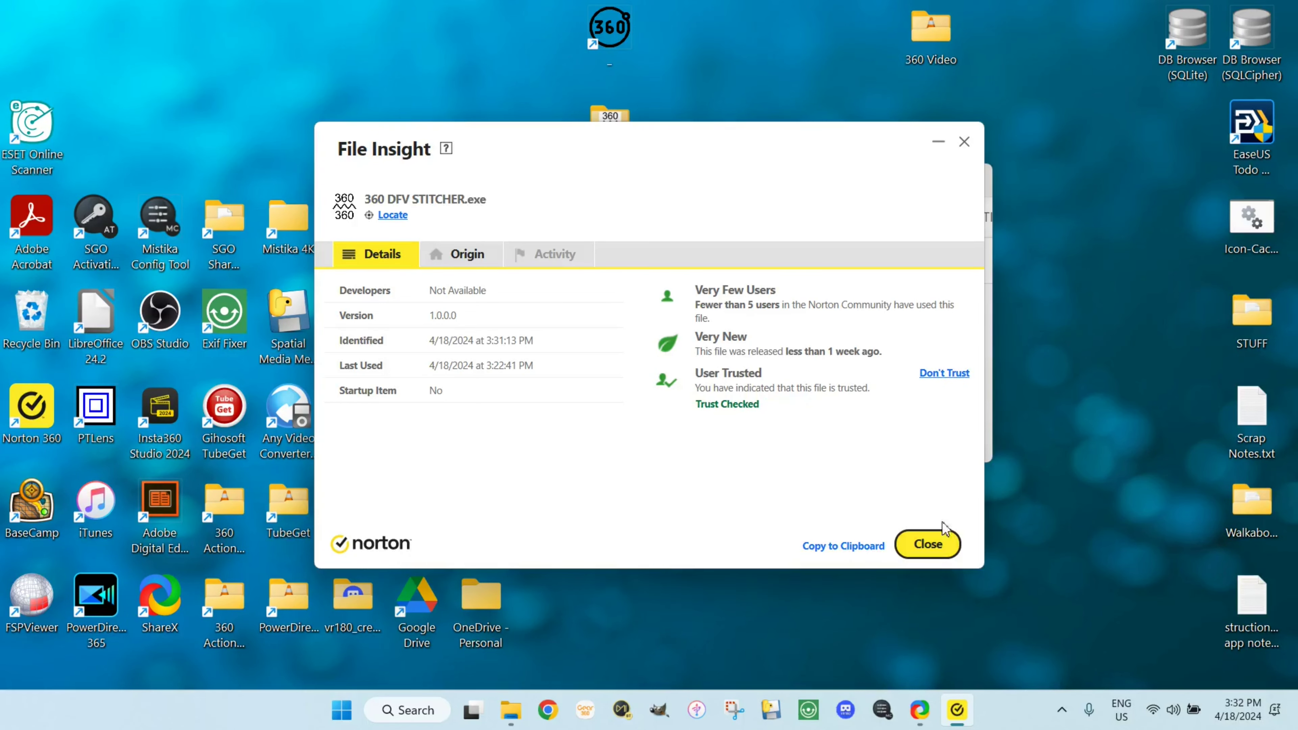
click(928, 544)
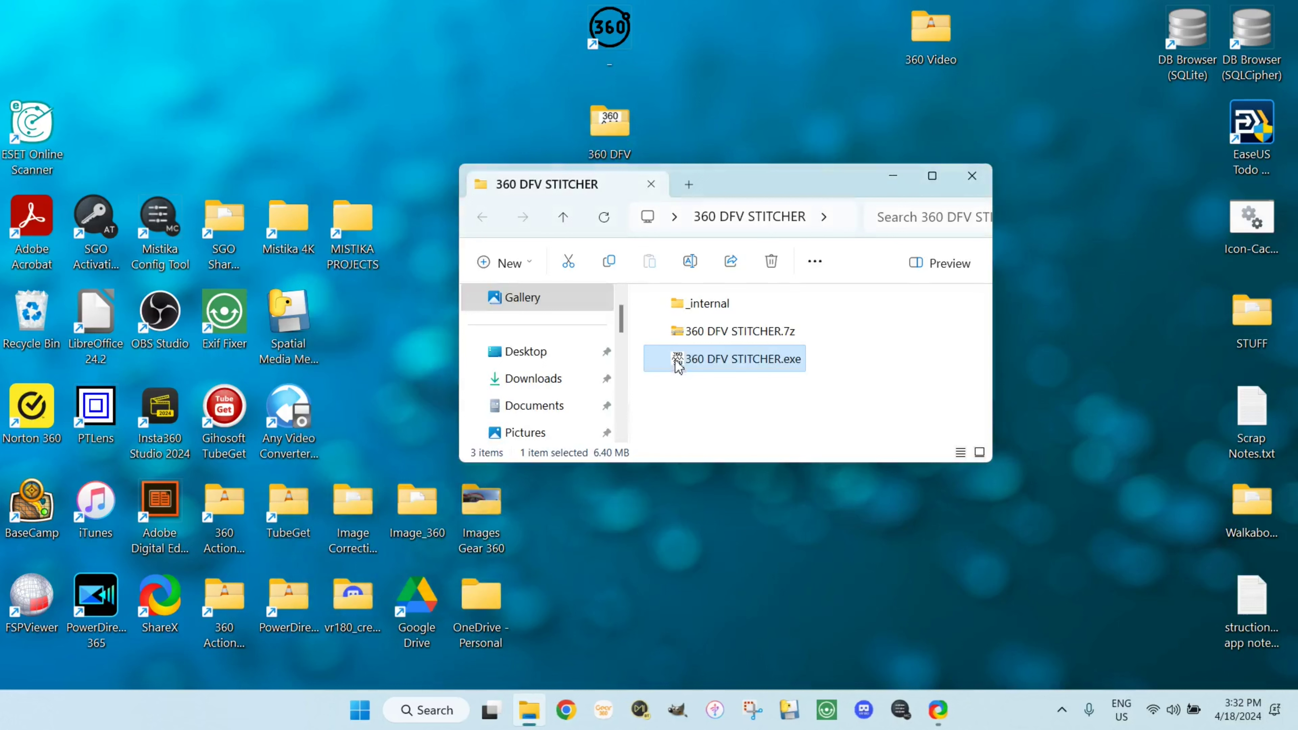
mouse_move(678, 364)
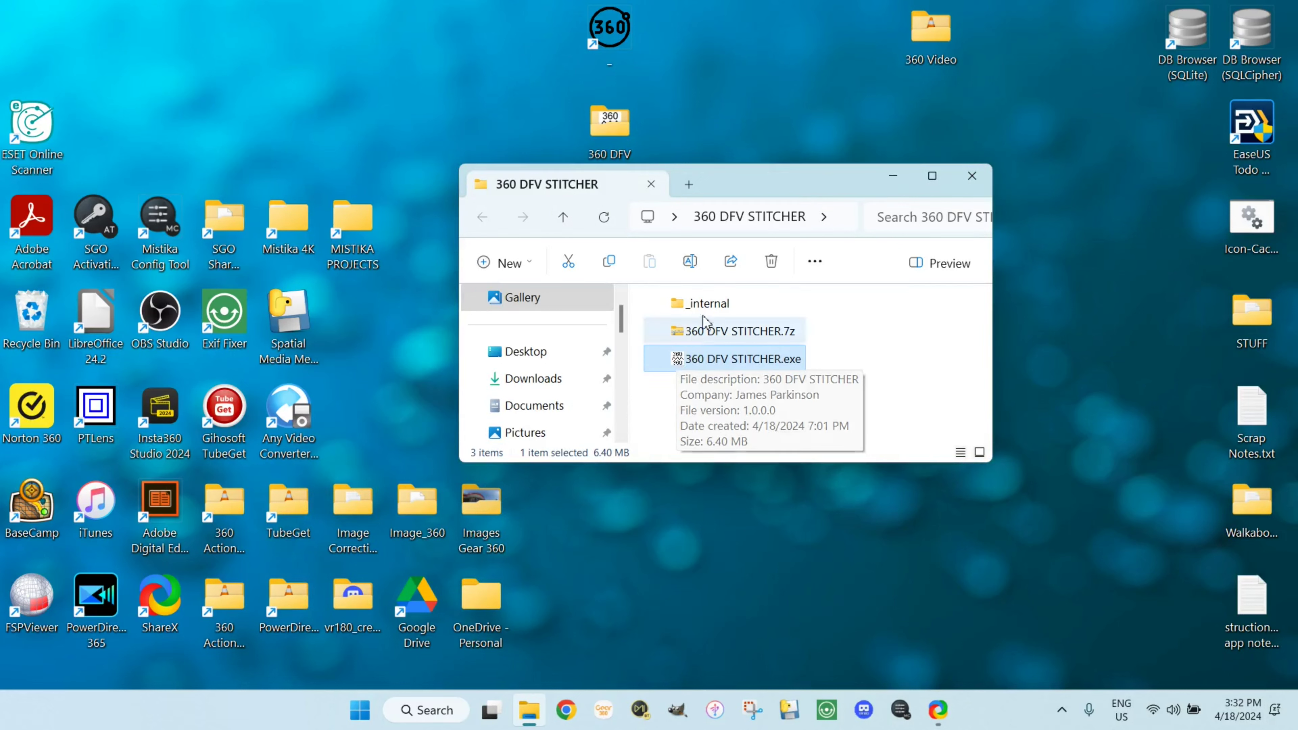
drag(745, 194, 754, 137)
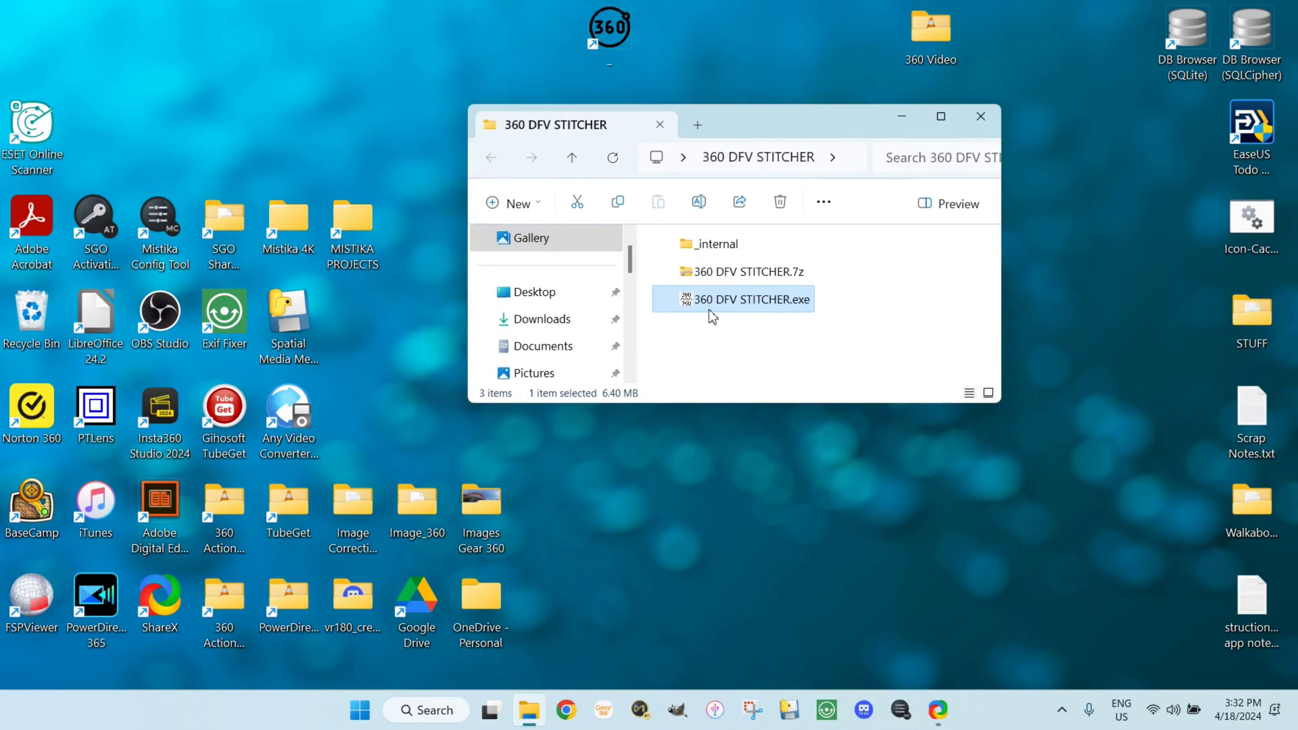
Launch 360 DFV STITCHER.exe with Run anyway past SmartScreen, then close the folder window.
double_click(691, 305)
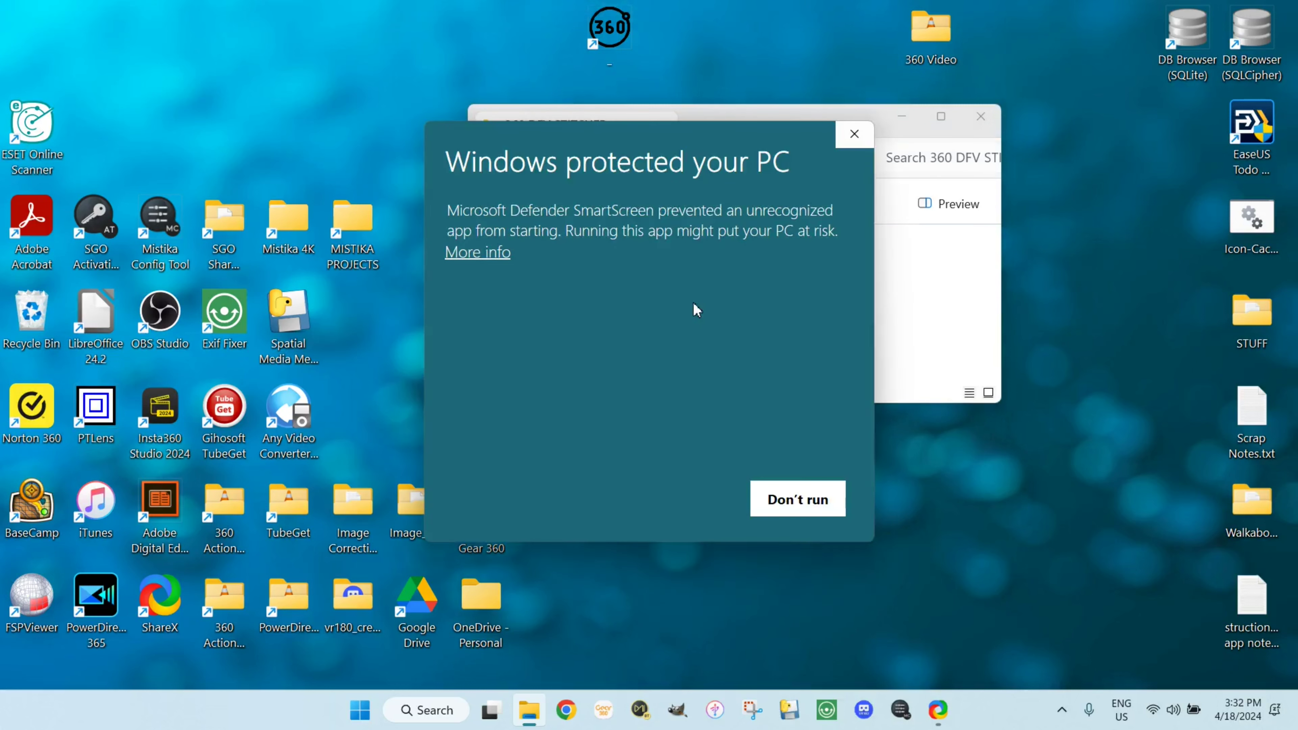
click(483, 253)
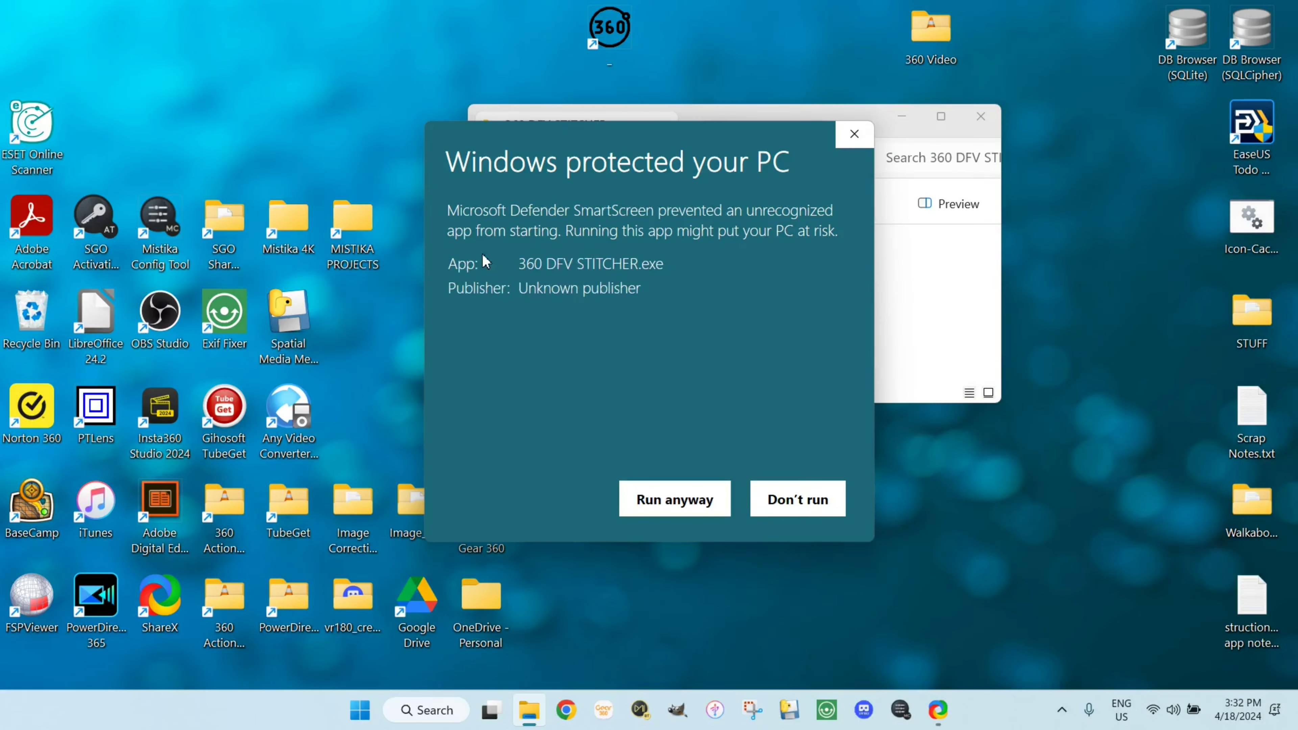
click(666, 506)
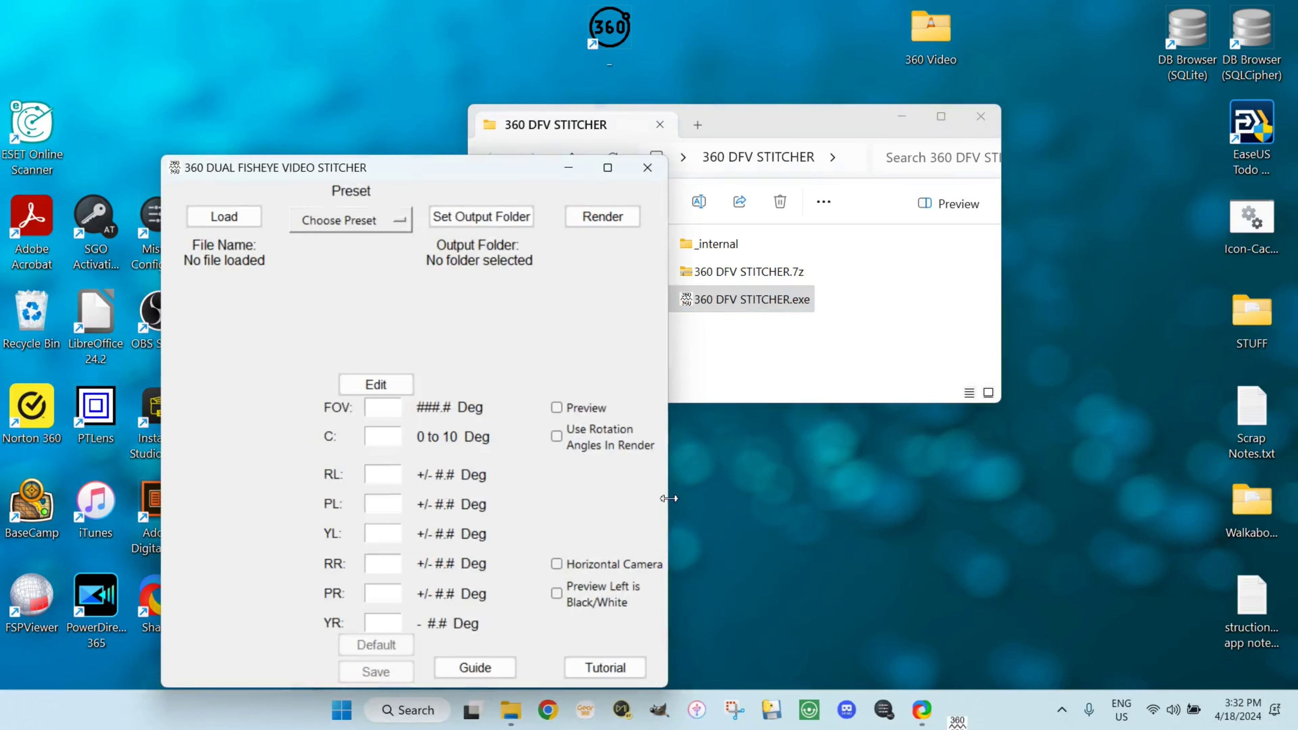
click(981, 118)
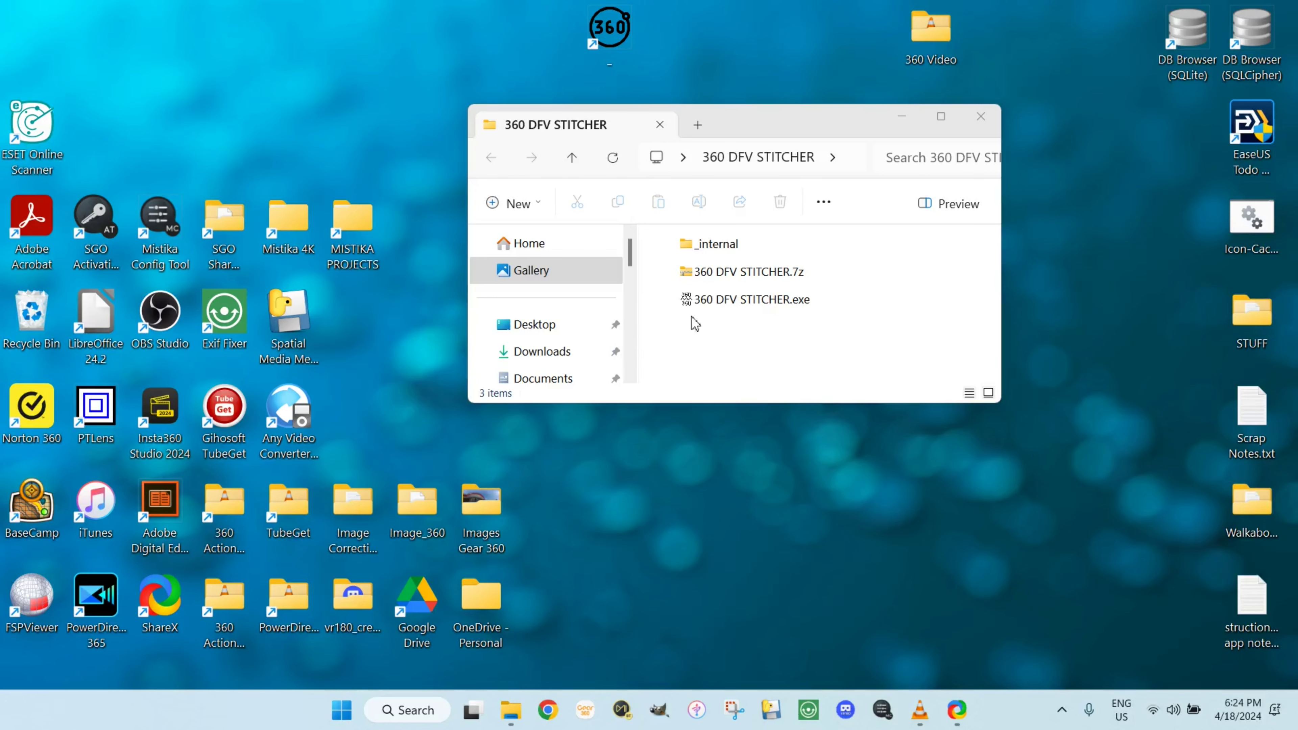
Create a shortcut to 360 DFV STITCHER.exe.
right_click(691, 302)
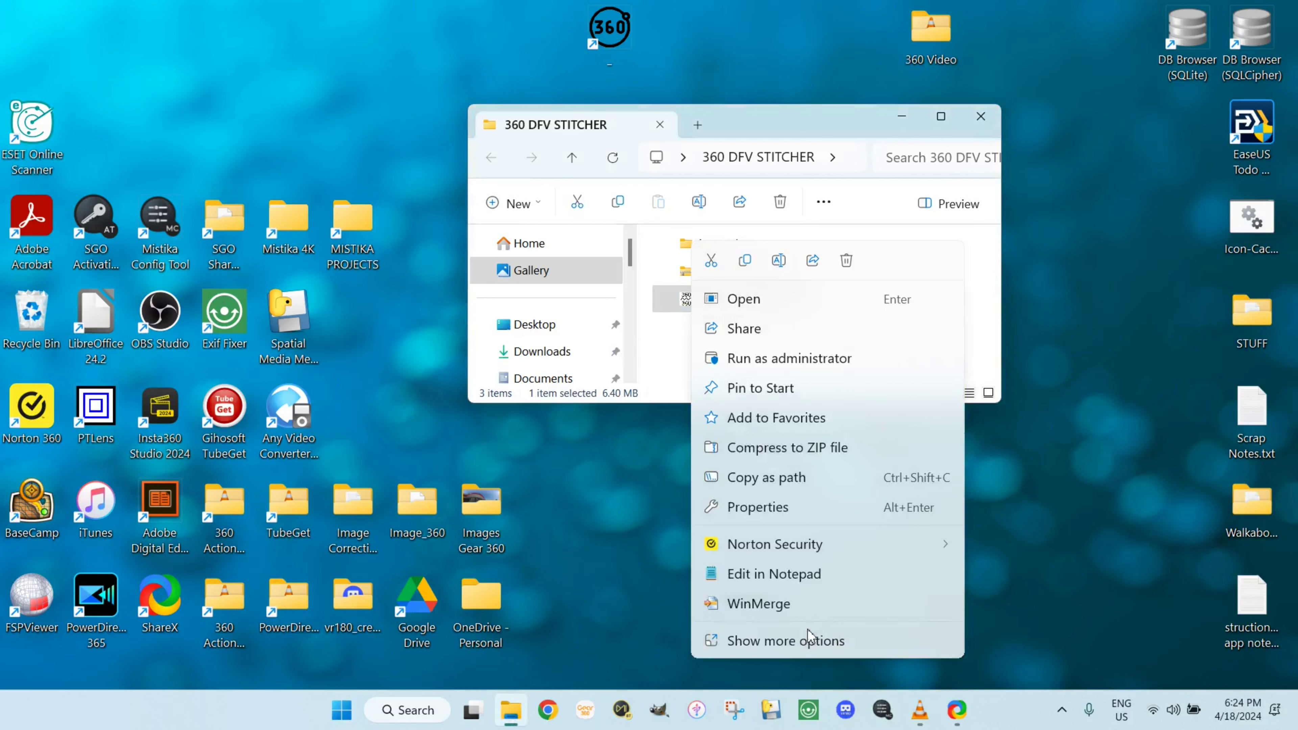
click(801, 643)
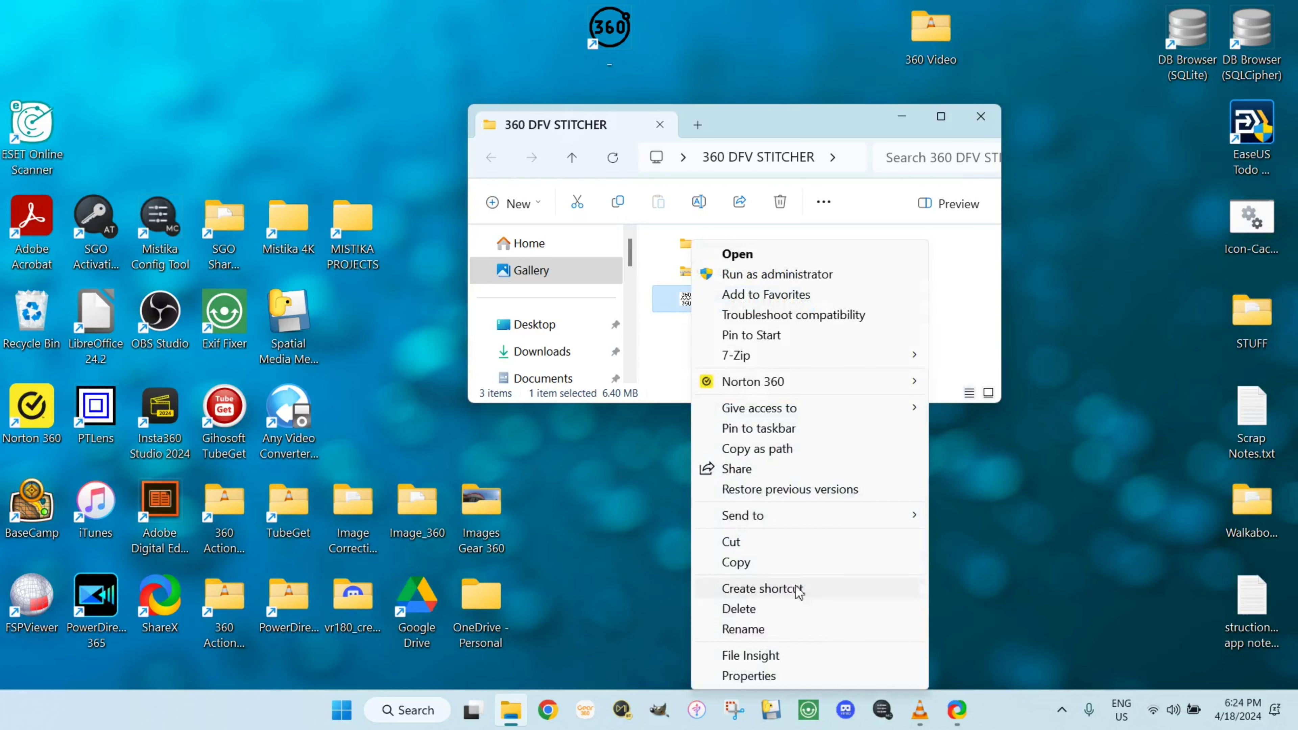
click(799, 589)
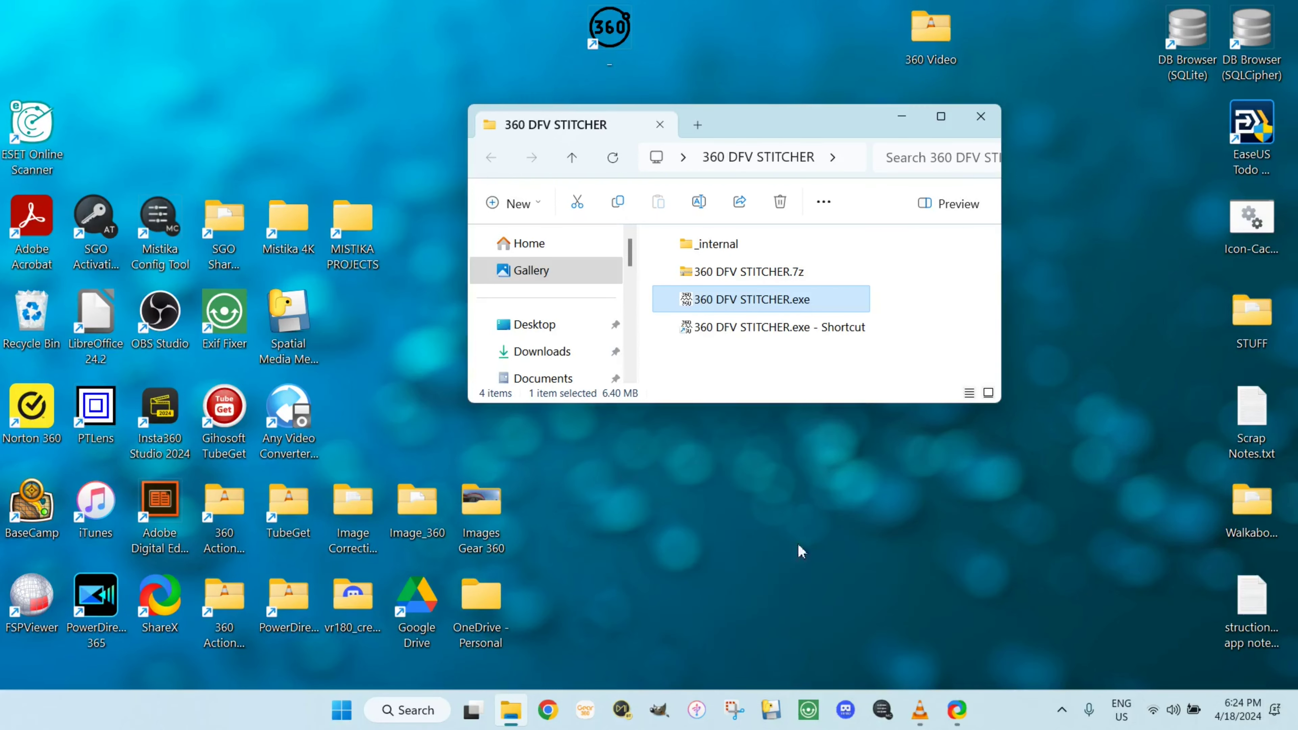
Clear the shortcut's Start in path in its properties and apply the change.
click(721, 326)
right_click(724, 330)
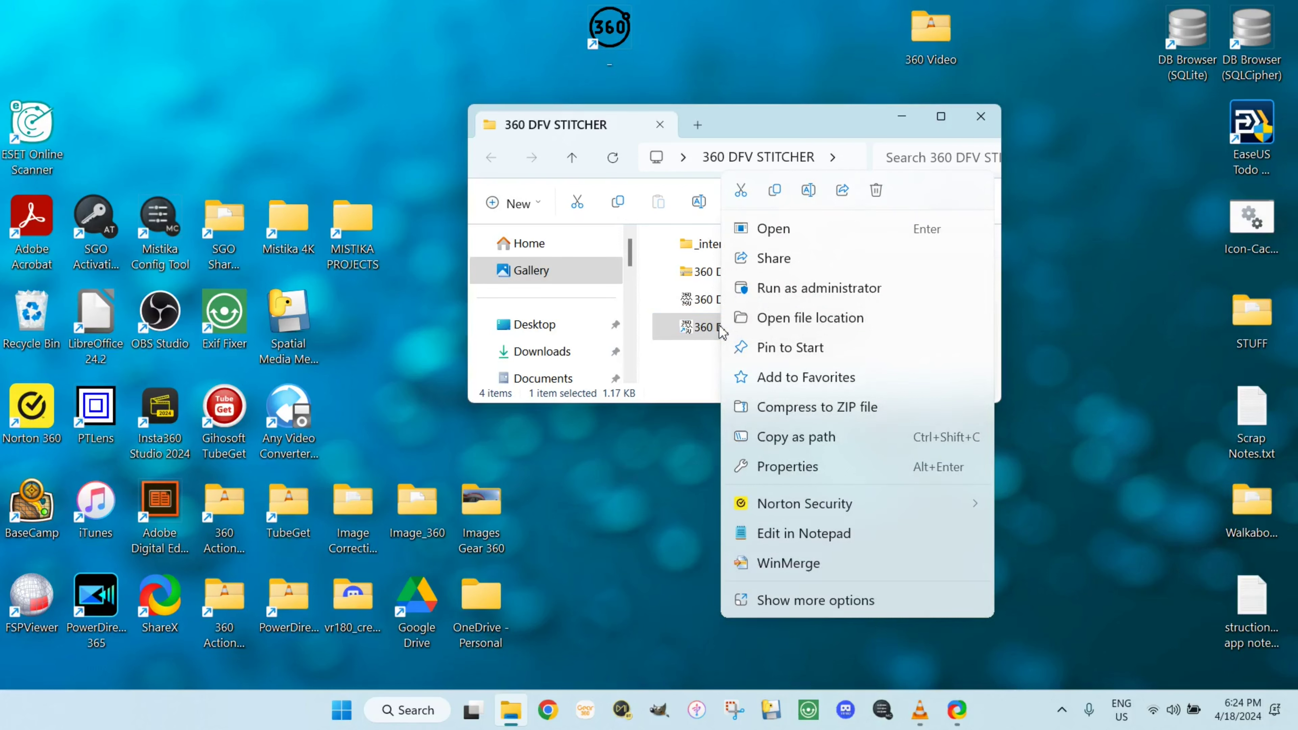
click(790, 468)
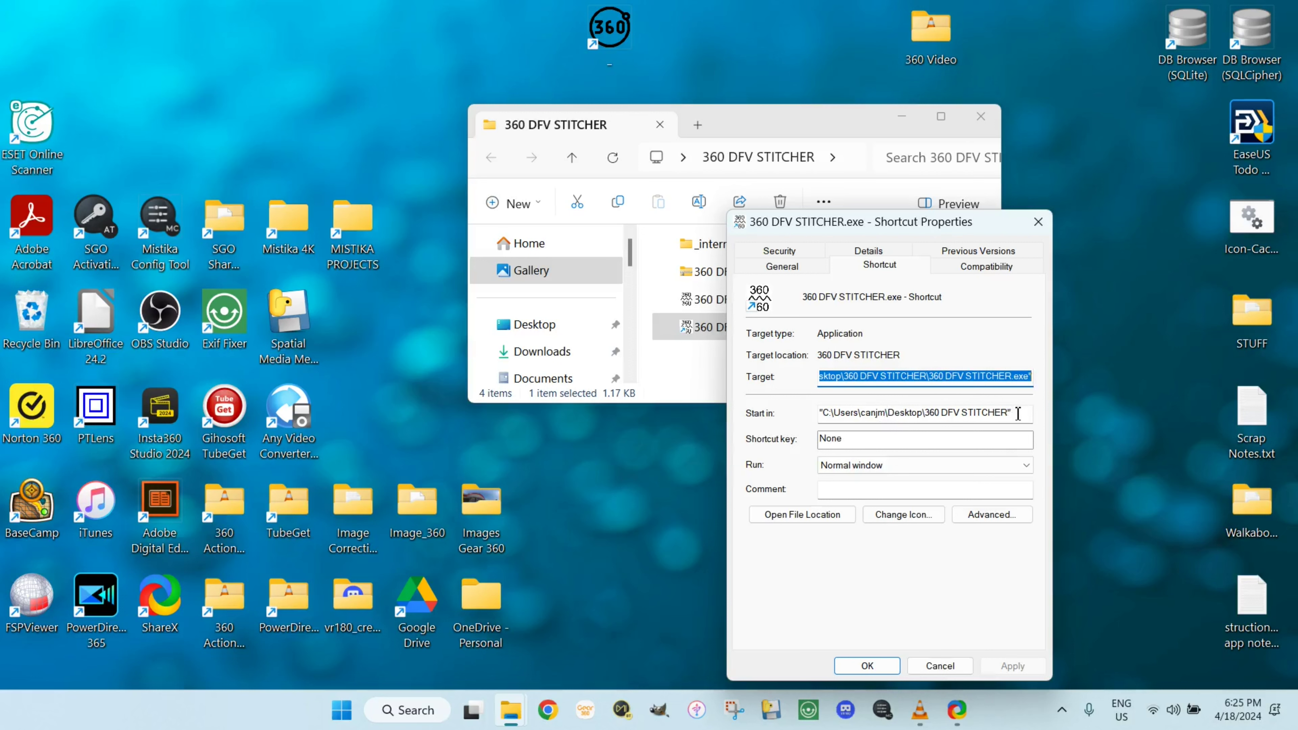
click(1008, 414)
drag(1008, 414, 809, 425)
key(Delete)
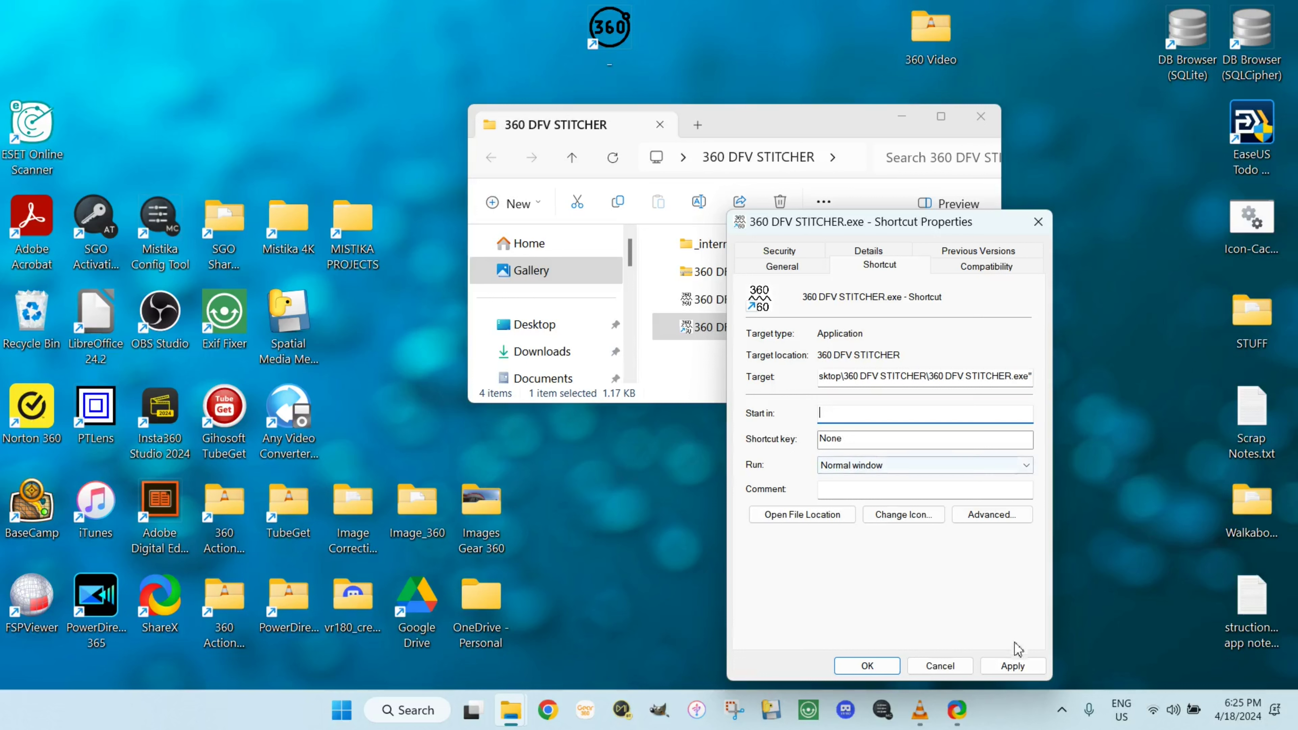
click(1012, 664)
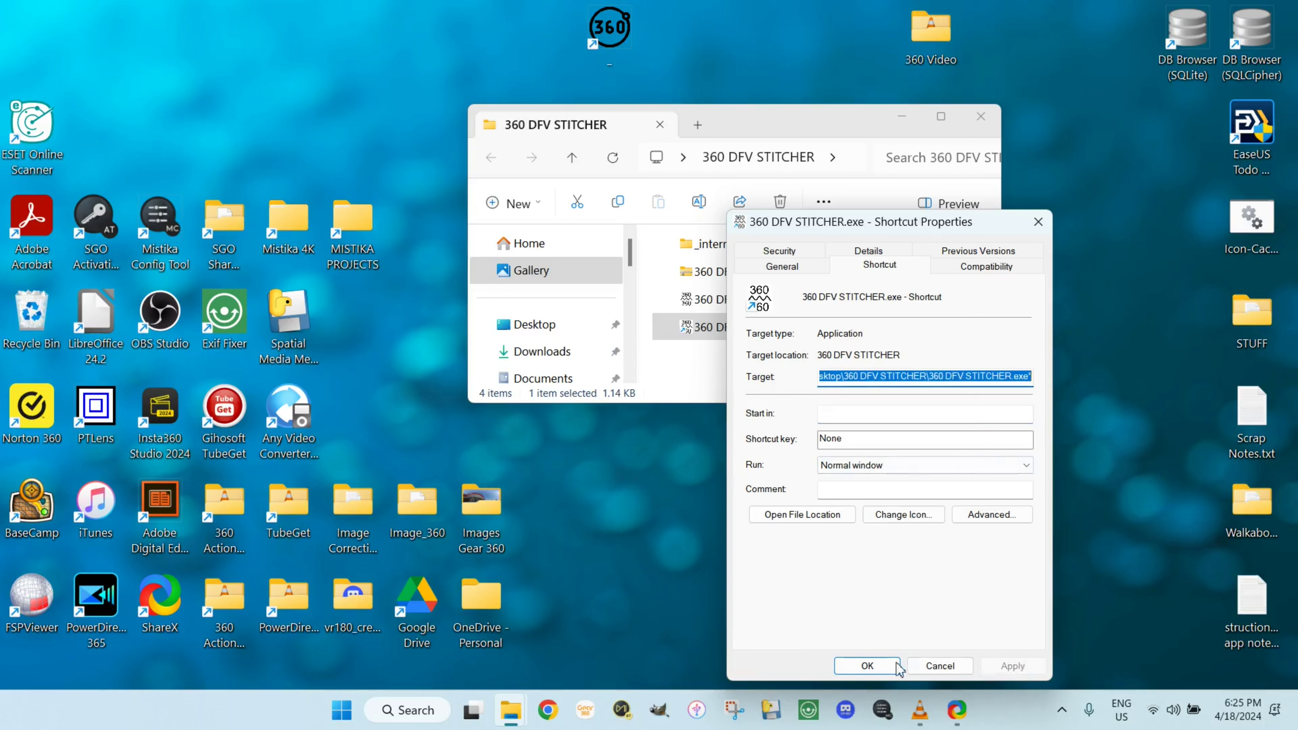
click(868, 666)
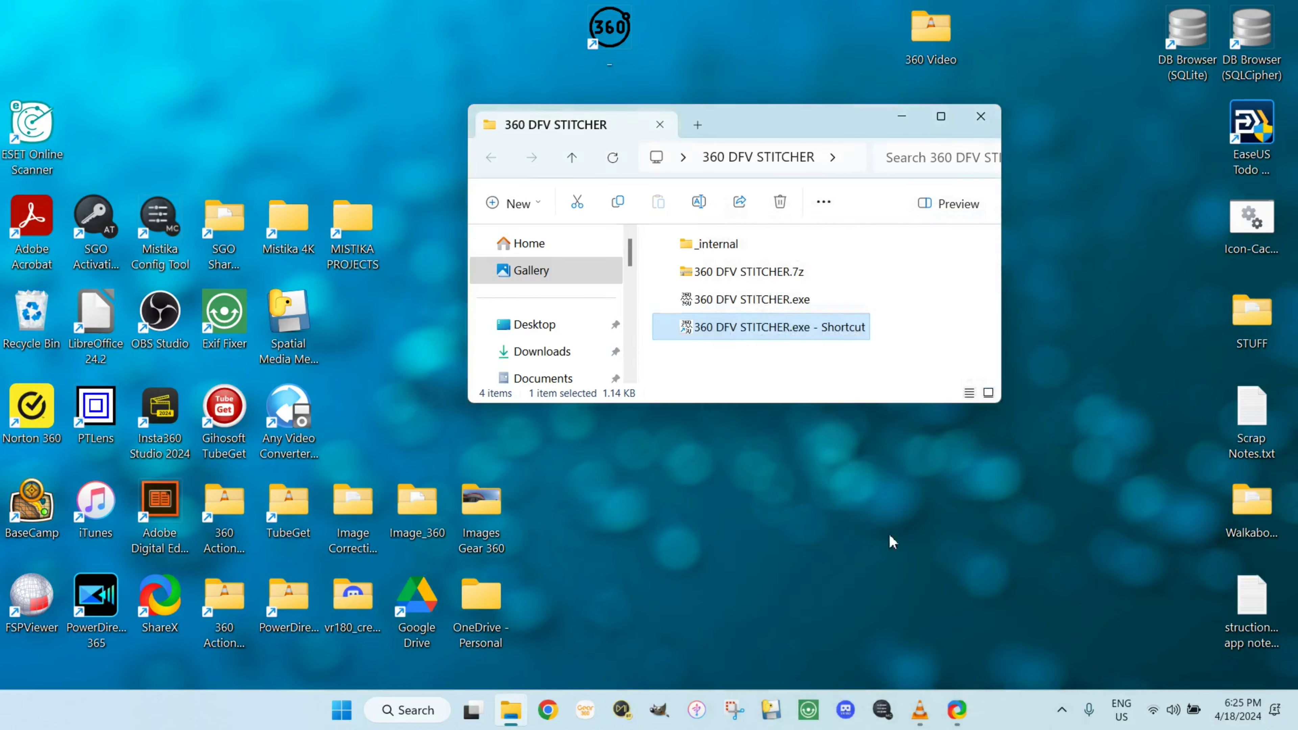
Move the shortcut to the desktop, close the folder, and launch the stitcher from it.
drag(692, 329, 744, 65)
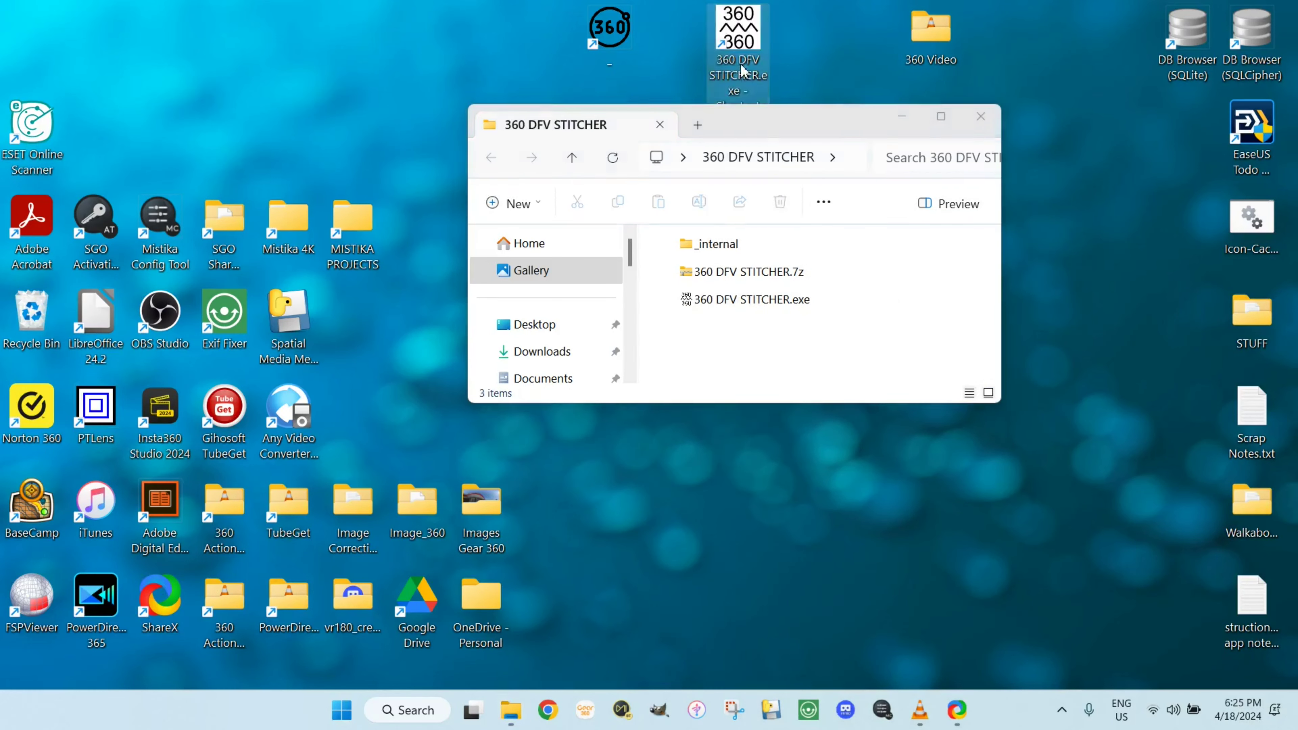
click(977, 117)
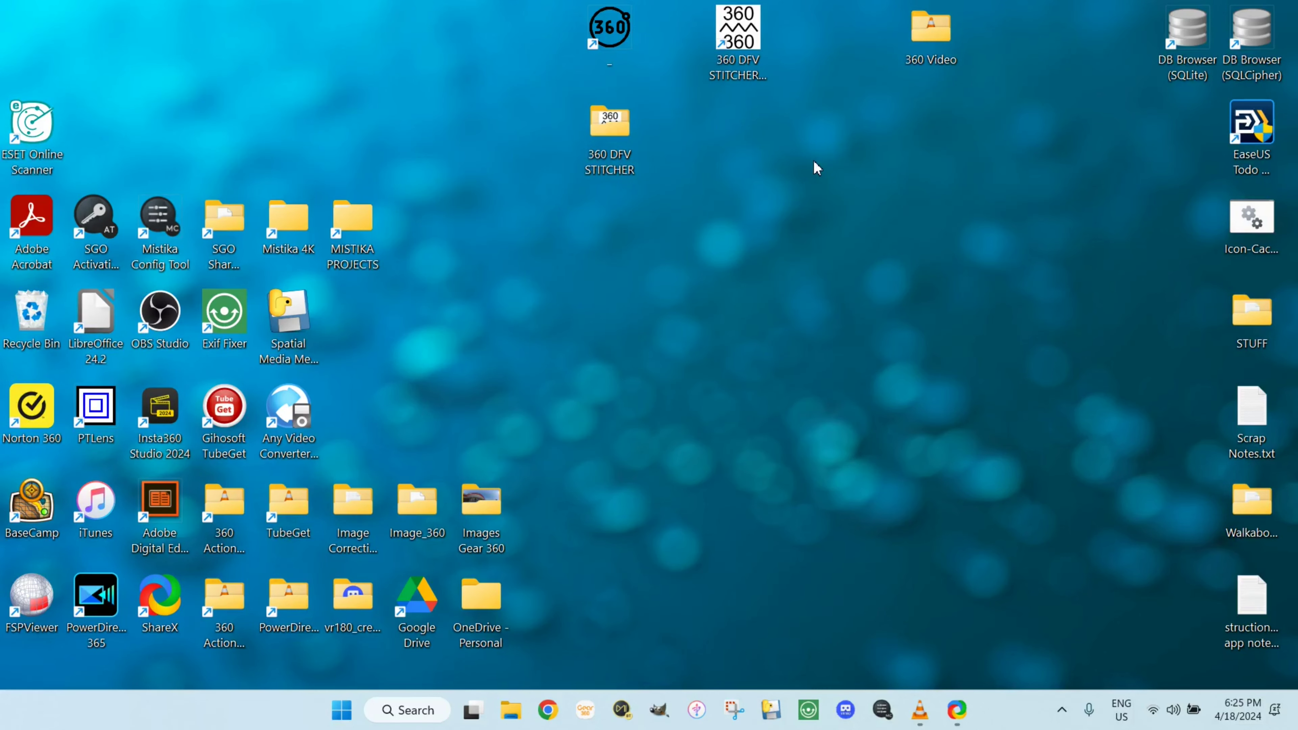
double_click(748, 31)
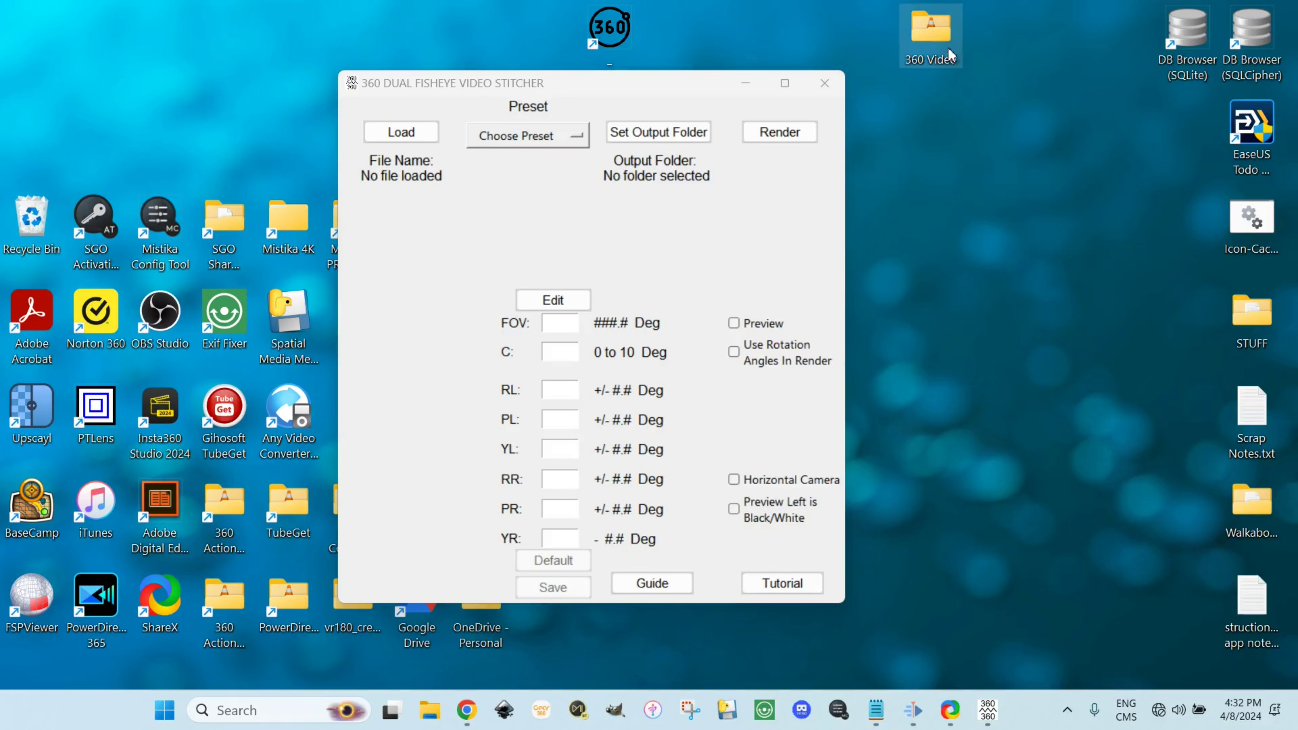
Play the raw 360_2017_2880_1440.mp4 from the desktop 360 Video folder, then close VLC and the folder.
double_click(940, 41)
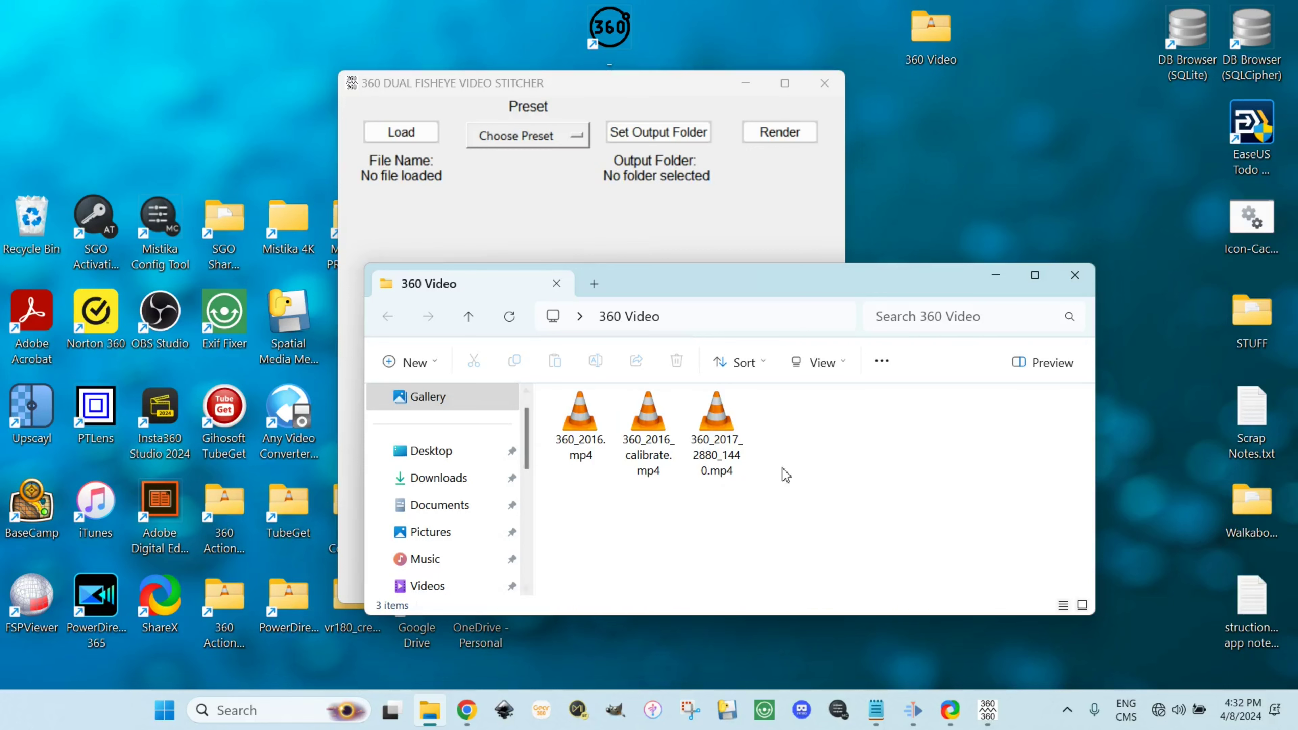
click(719, 425)
double_click(719, 426)
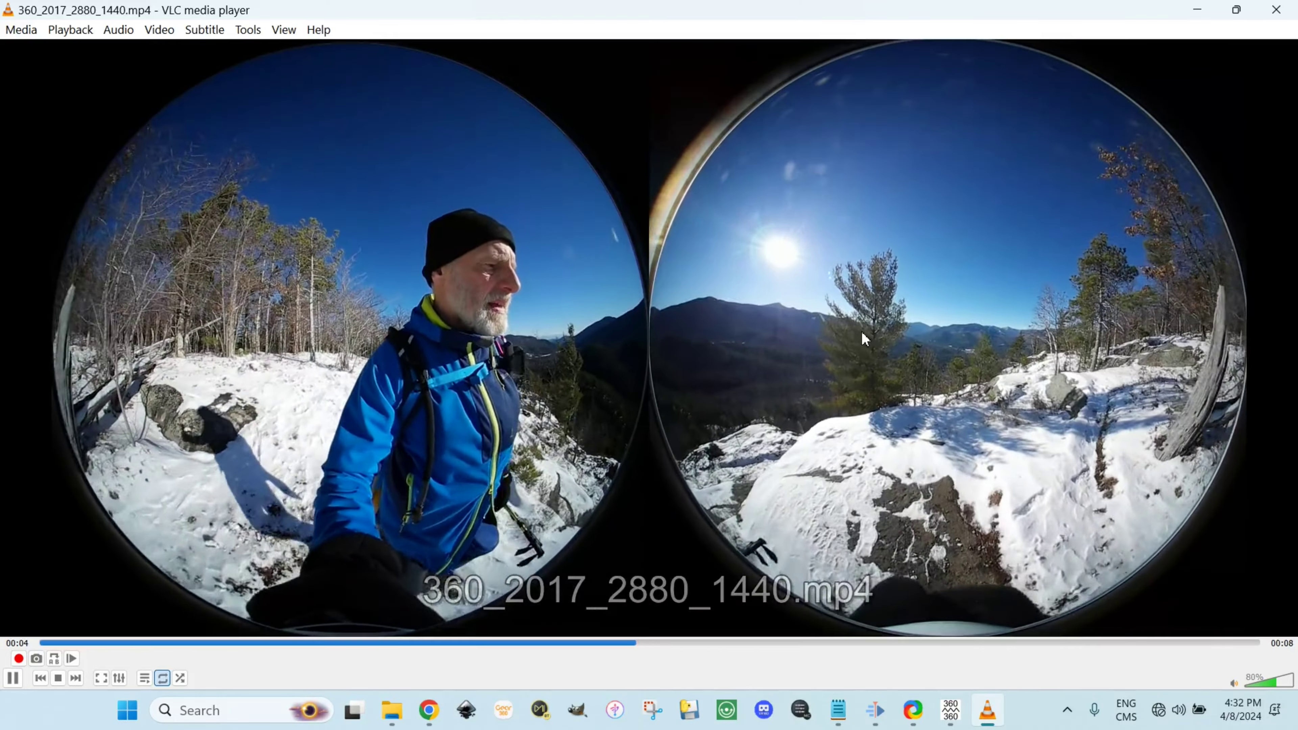
click(1283, 8)
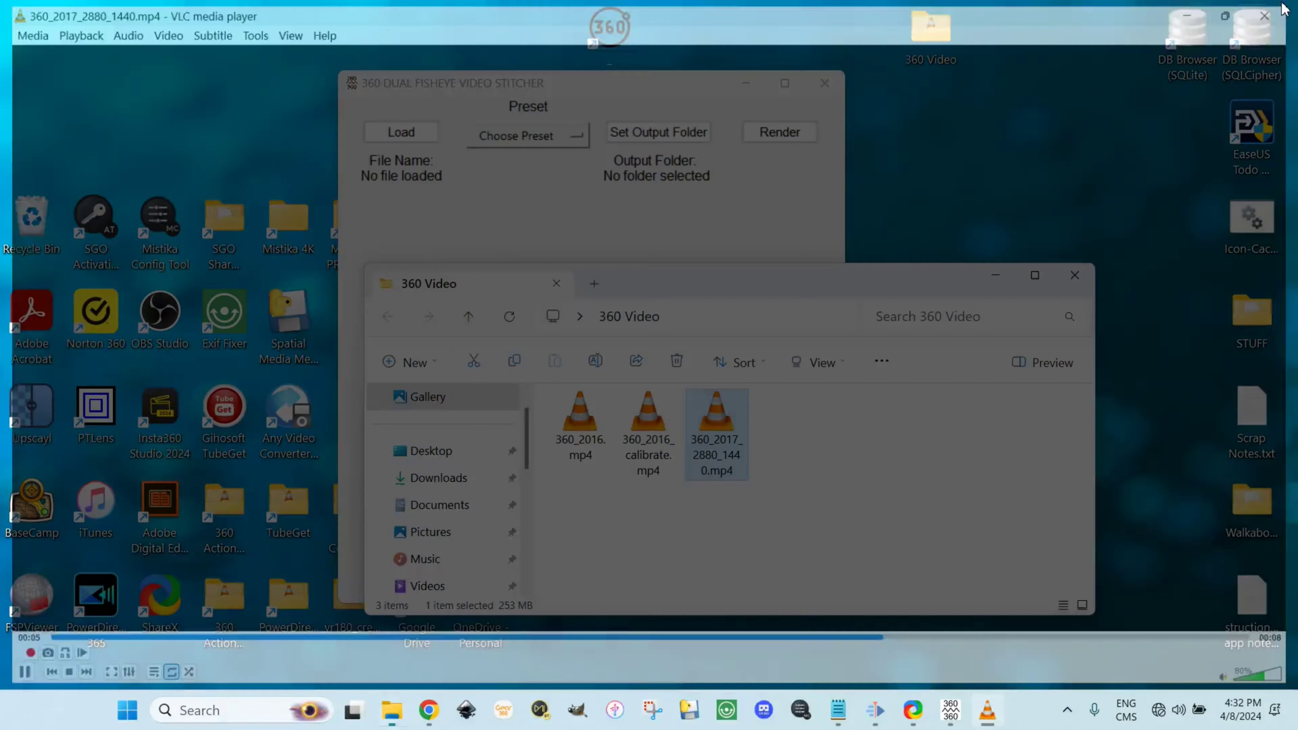
click(1071, 278)
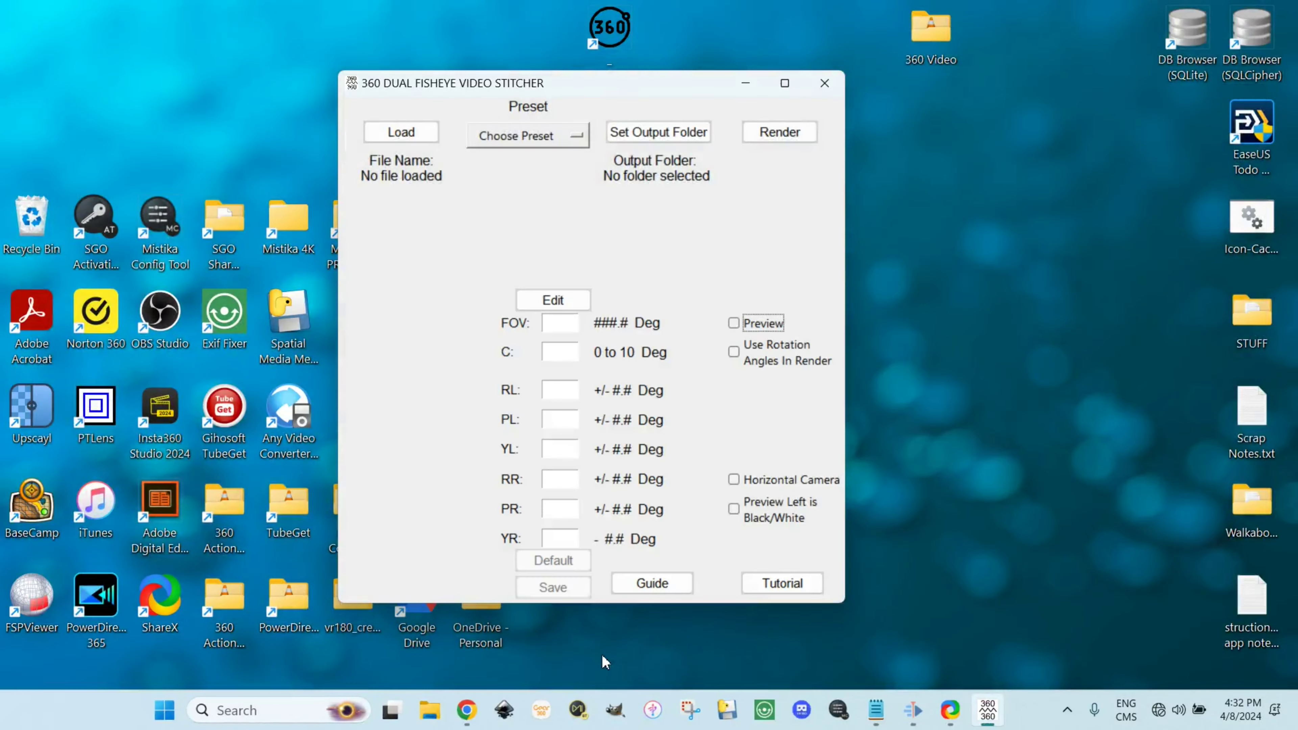
Load 360_2017_2880_1440.mp4 into the stitcher.
click(401, 133)
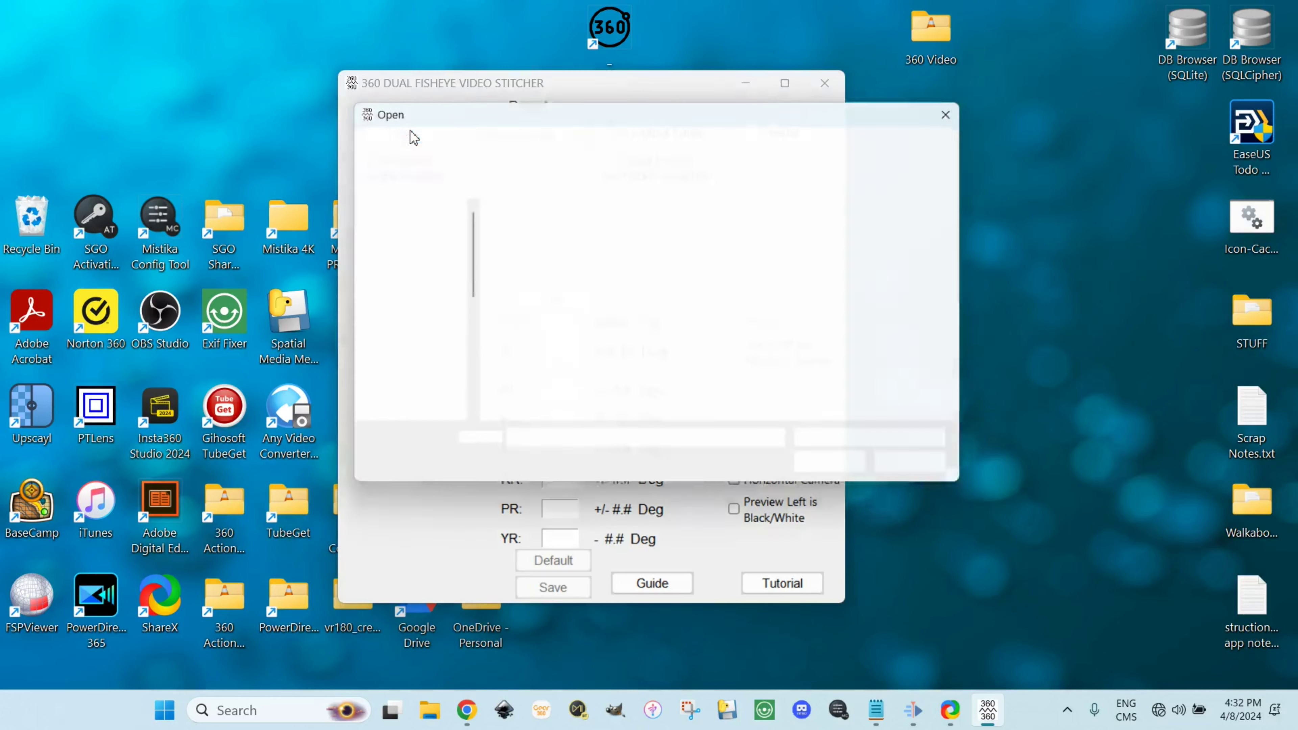
click(660, 232)
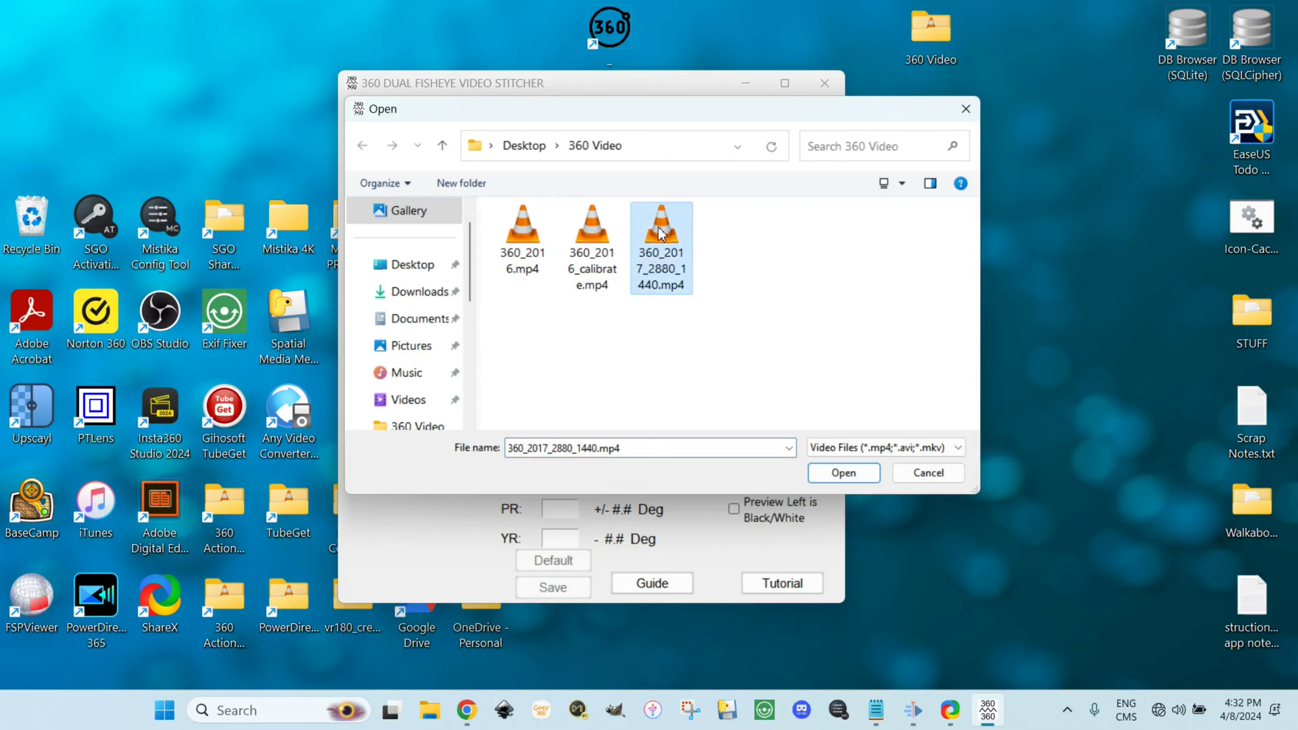
click(841, 474)
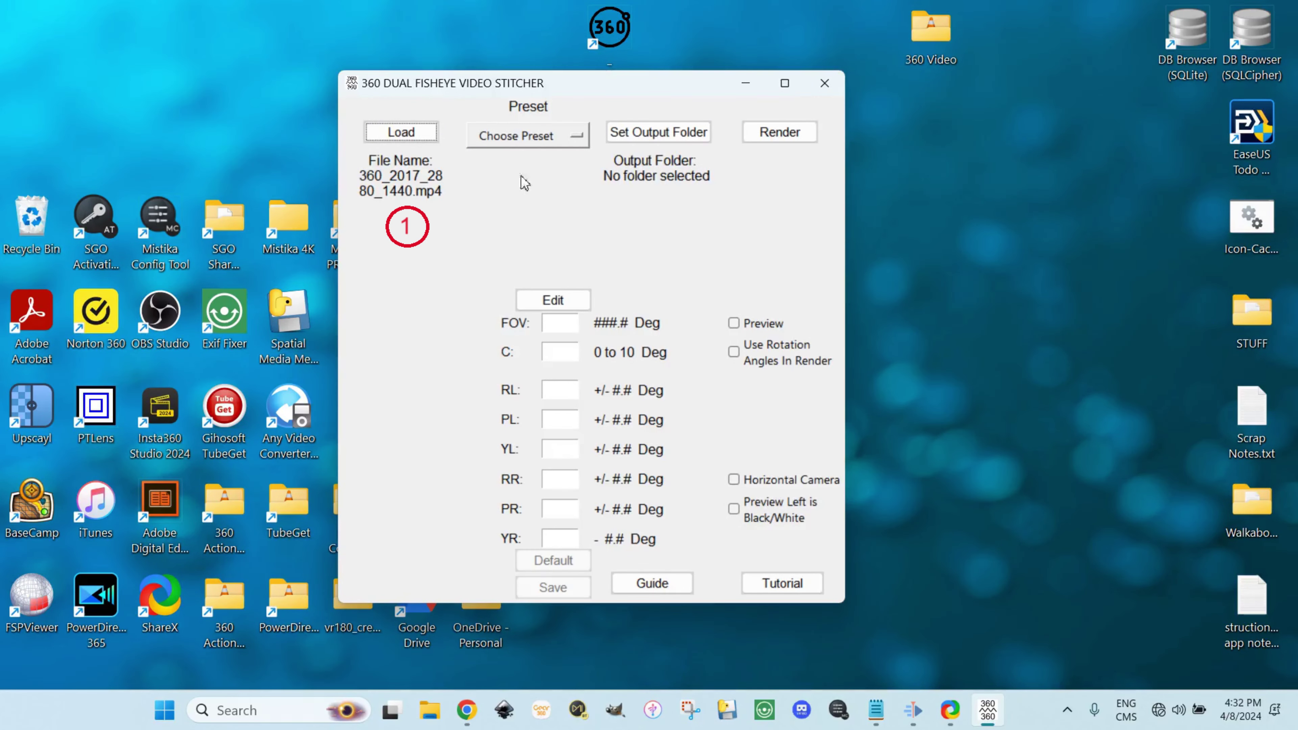
Apply the 2017 preset (FOV 192.8) and set the output folder to Desktop\360 Video.
click(519, 132)
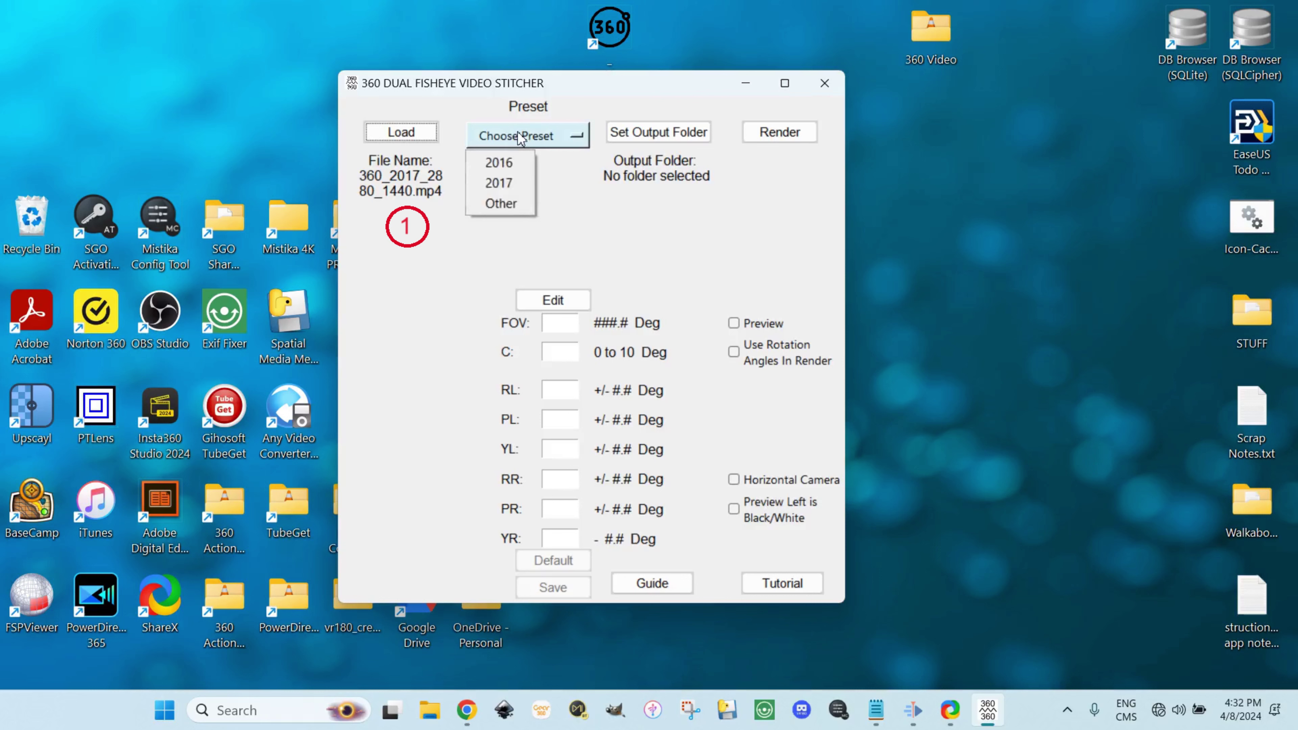
click(509, 182)
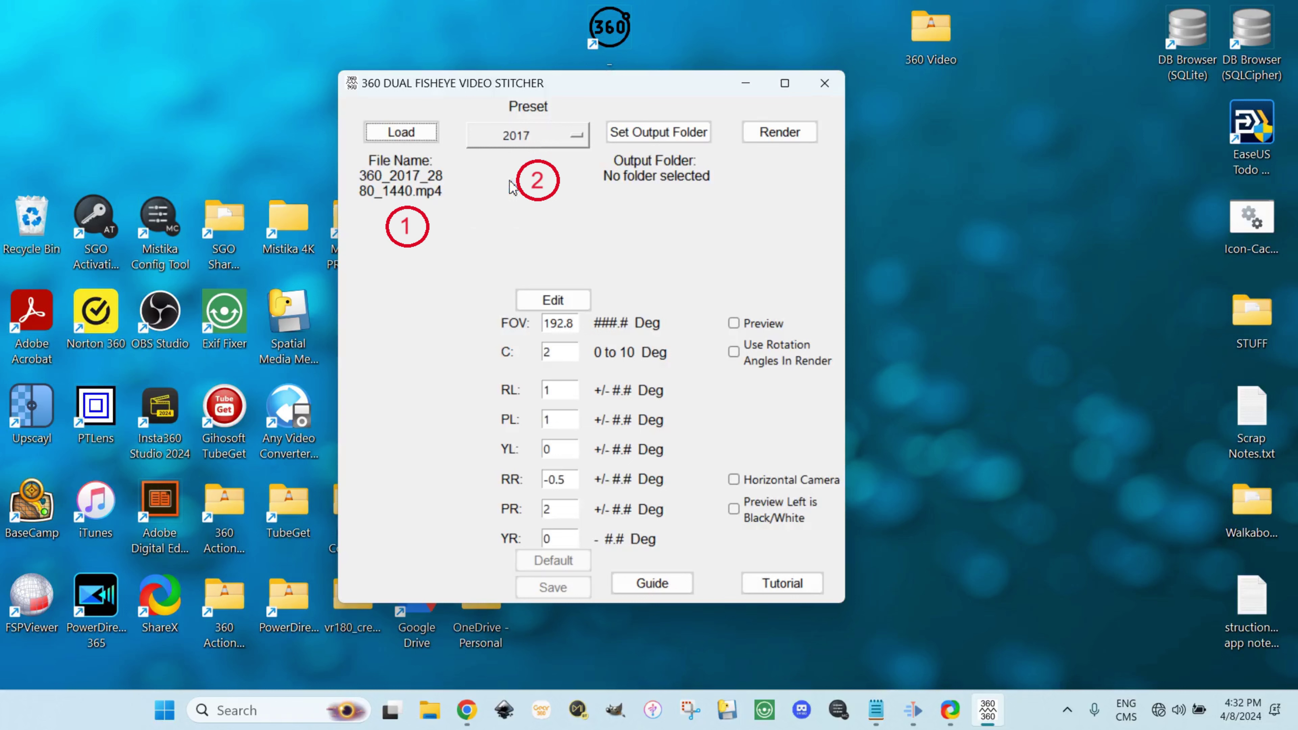
click(649, 130)
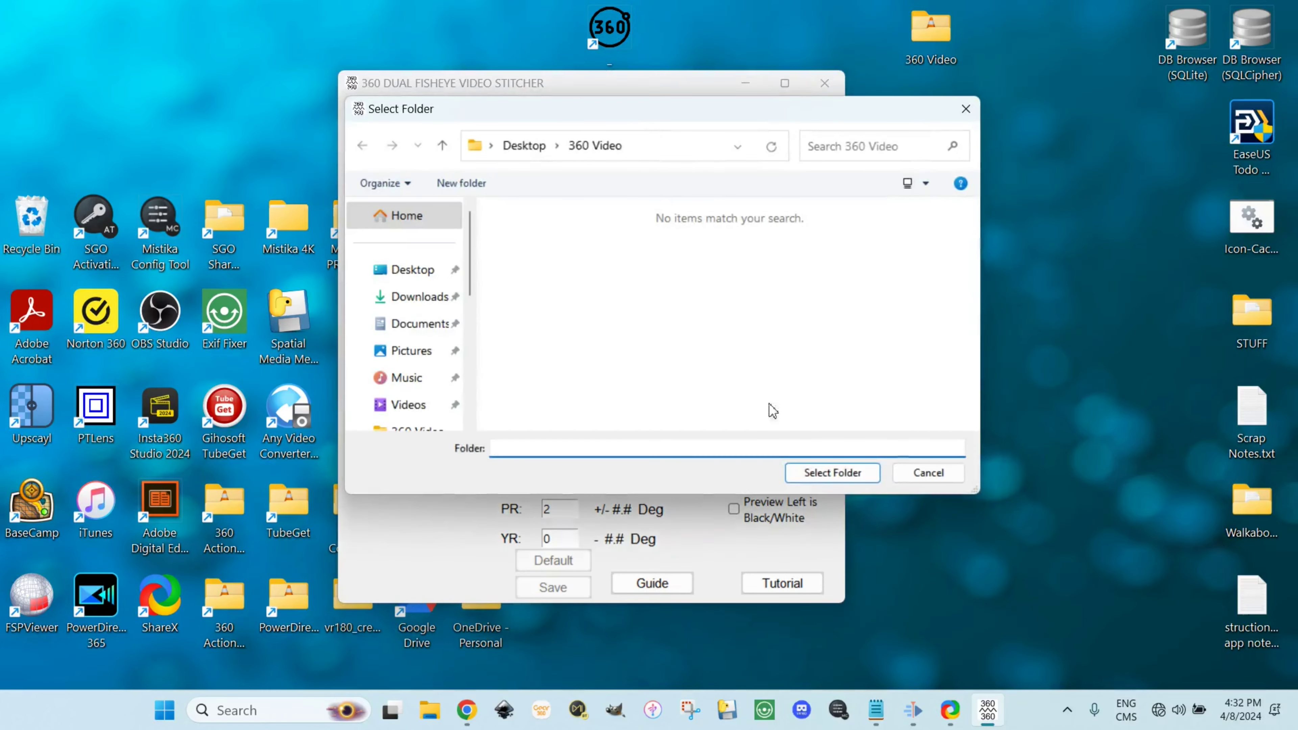
click(810, 475)
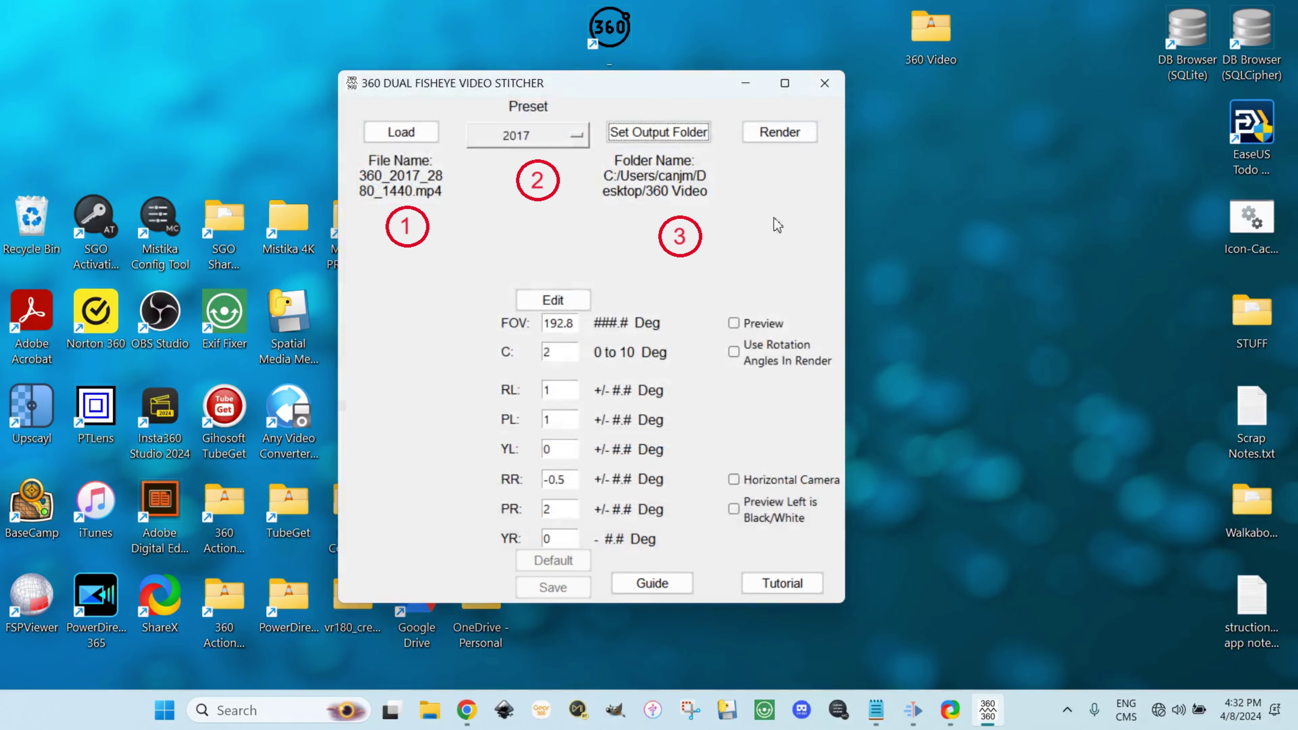
Render and confirm the stitched video, dismiss Render Complete, and select the 360 Video folder.
click(783, 133)
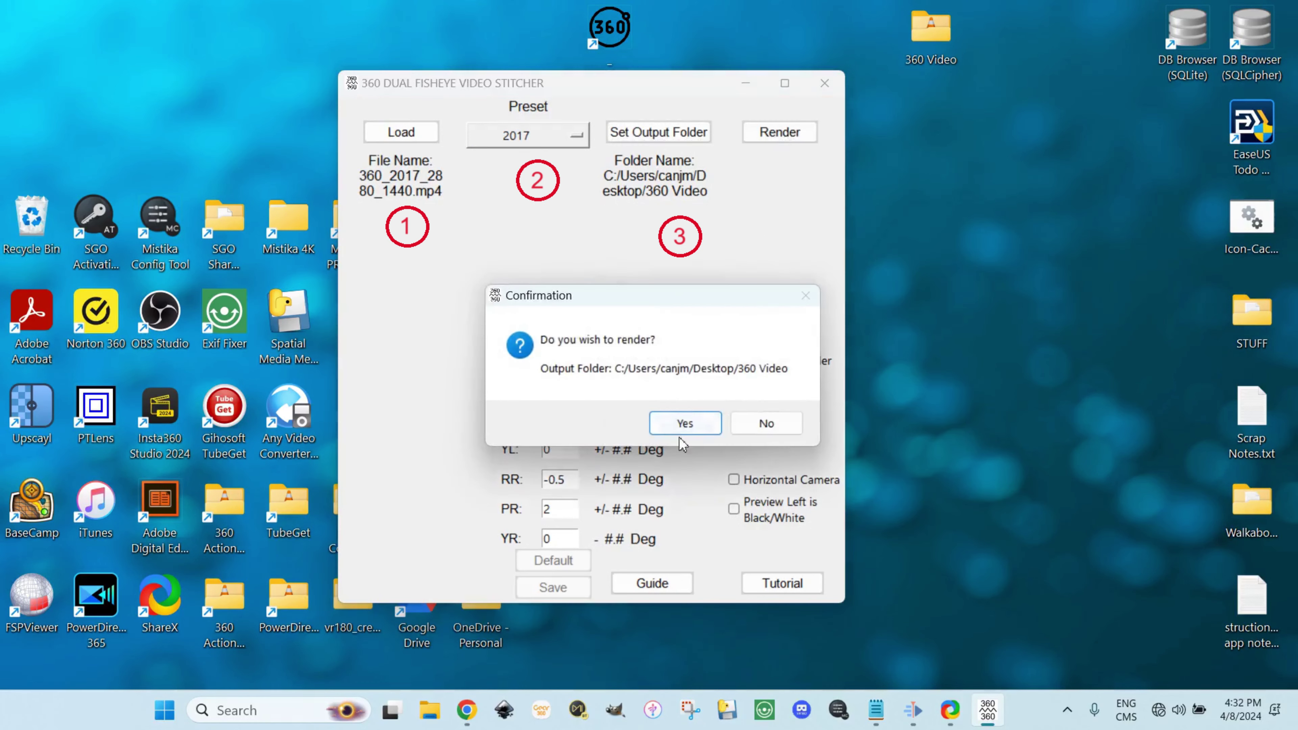
click(685, 424)
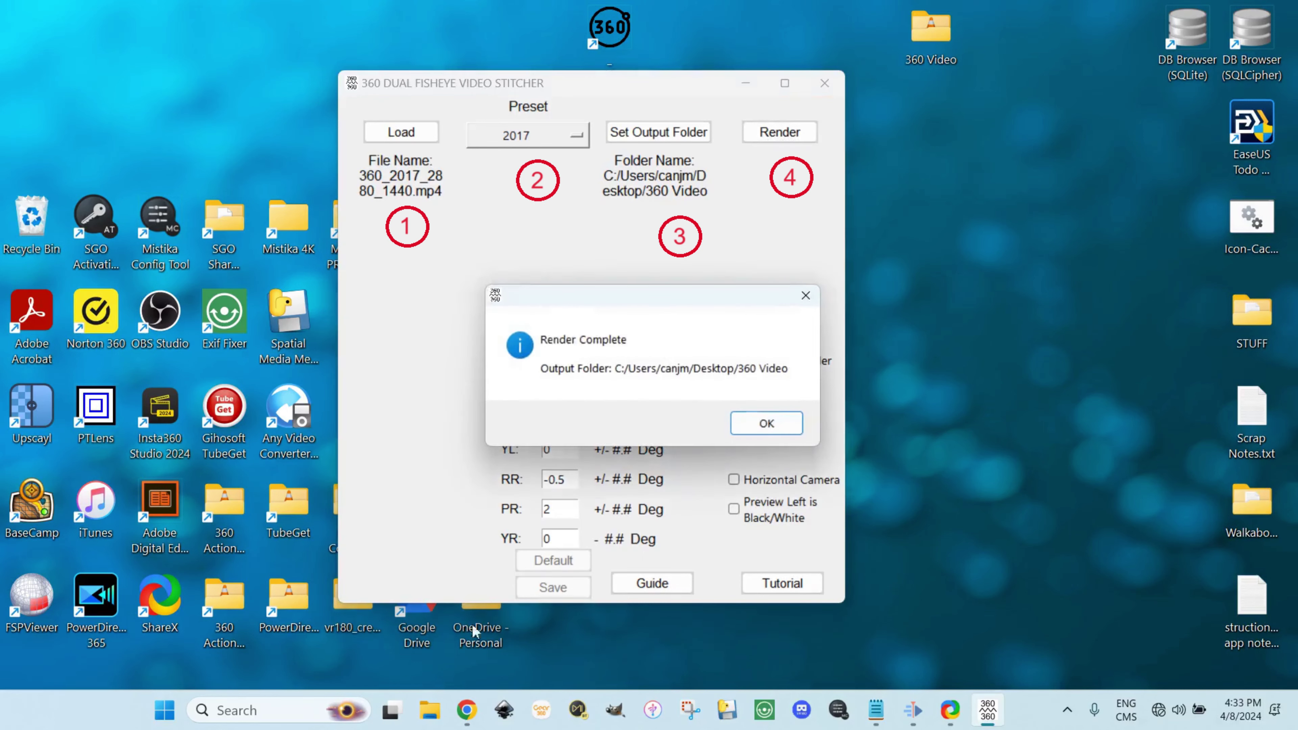
click(767, 424)
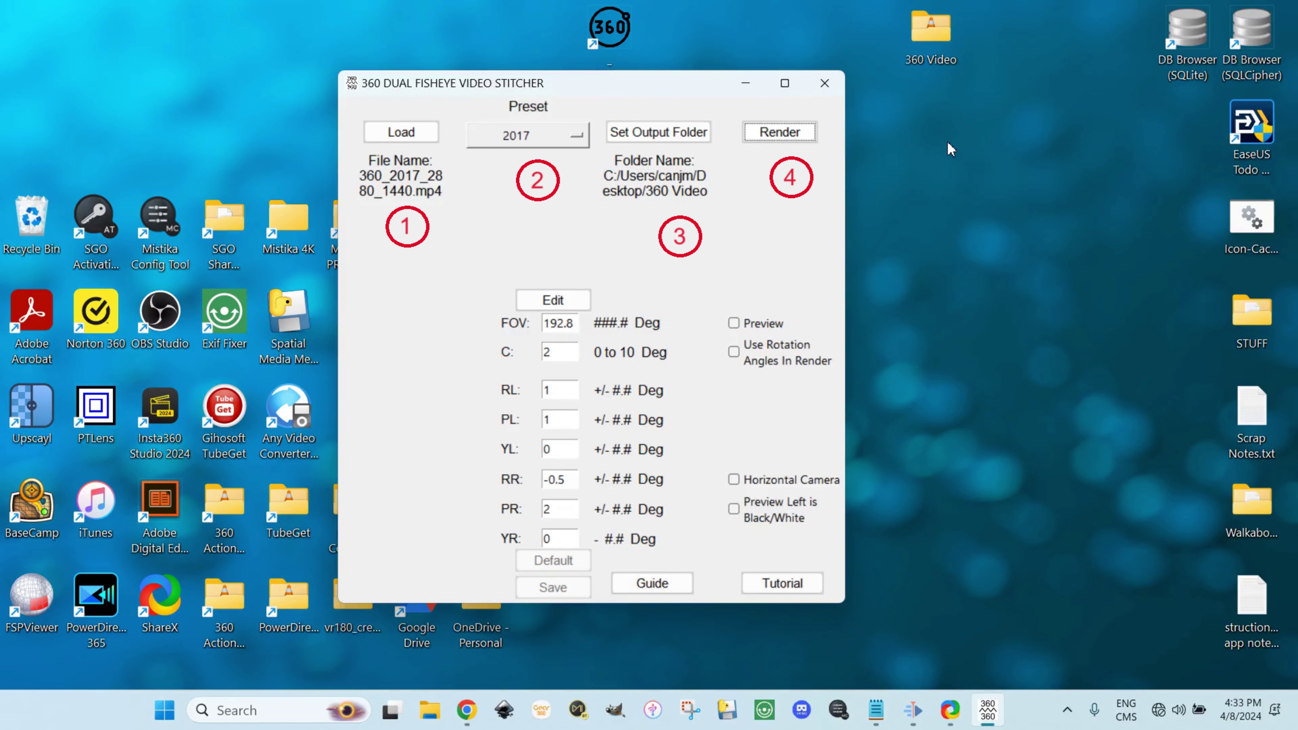
click(934, 39)
Play the rendered output.mp4 from the 360 Video folder in VLC.
double_click(934, 40)
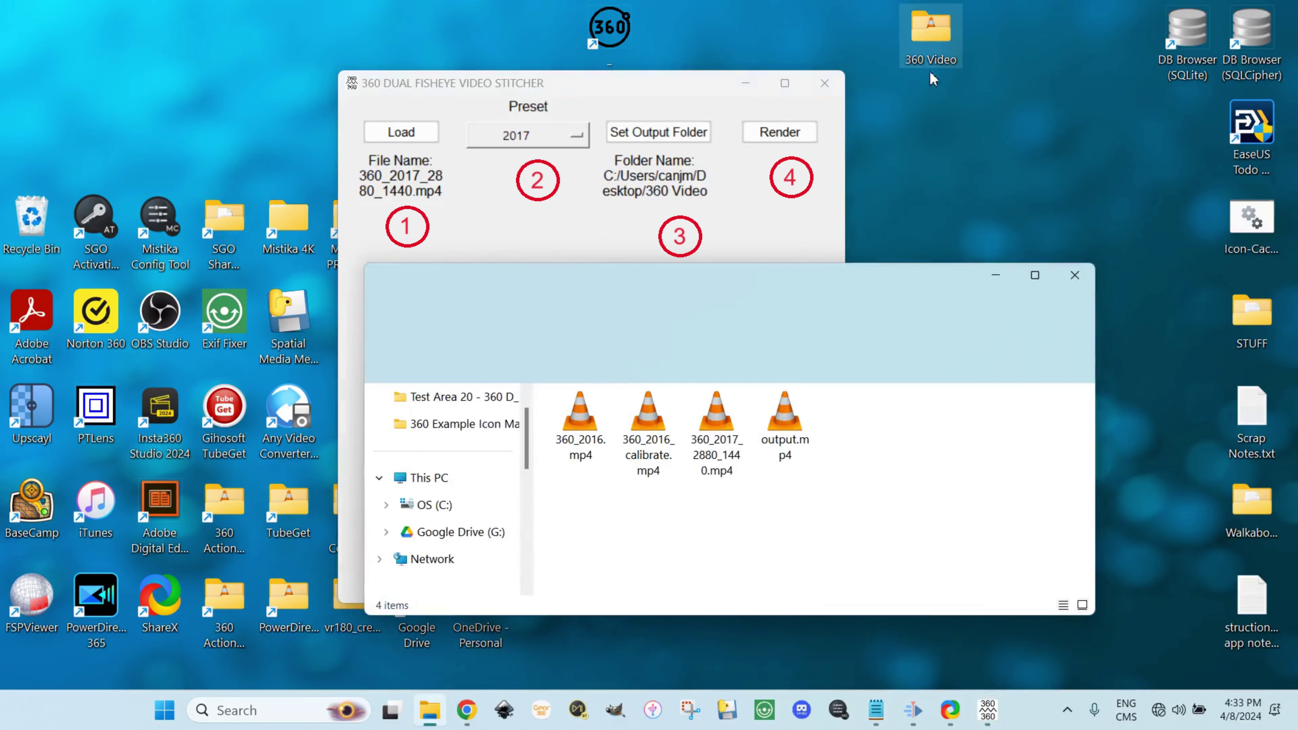
right_click(789, 425)
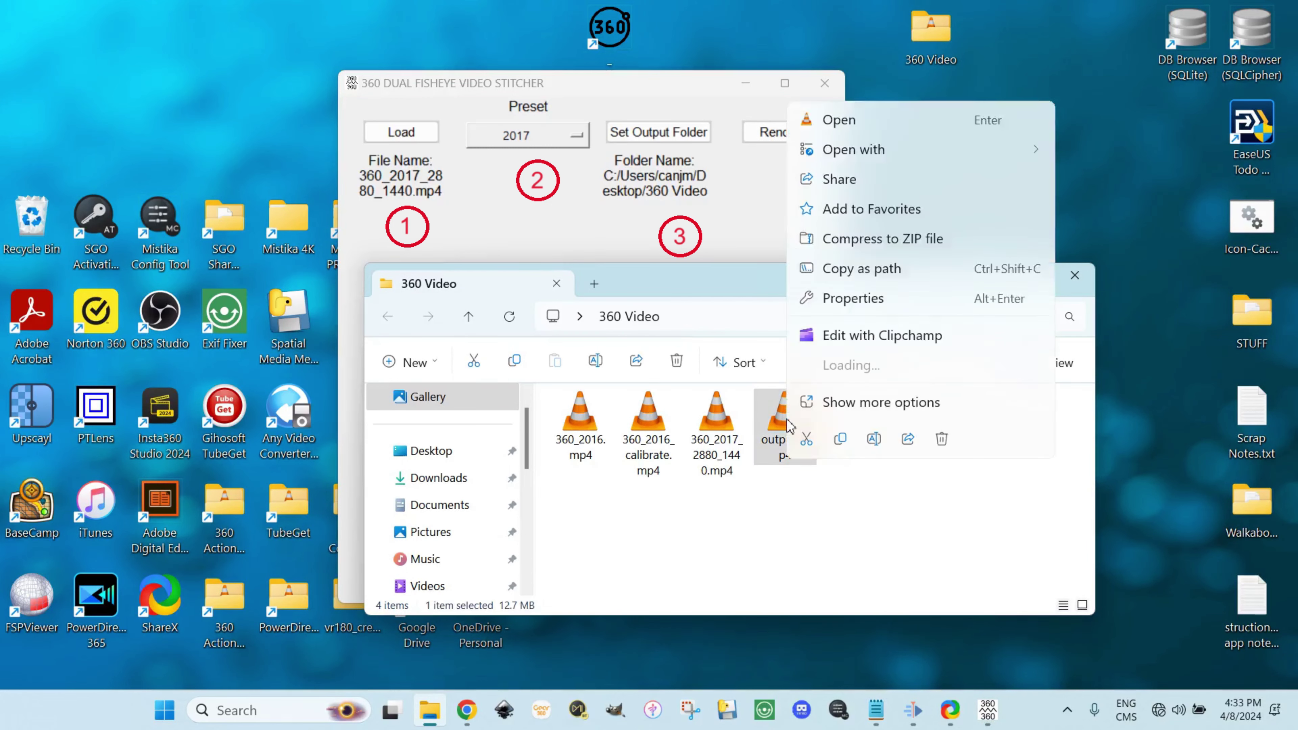
click(849, 90)
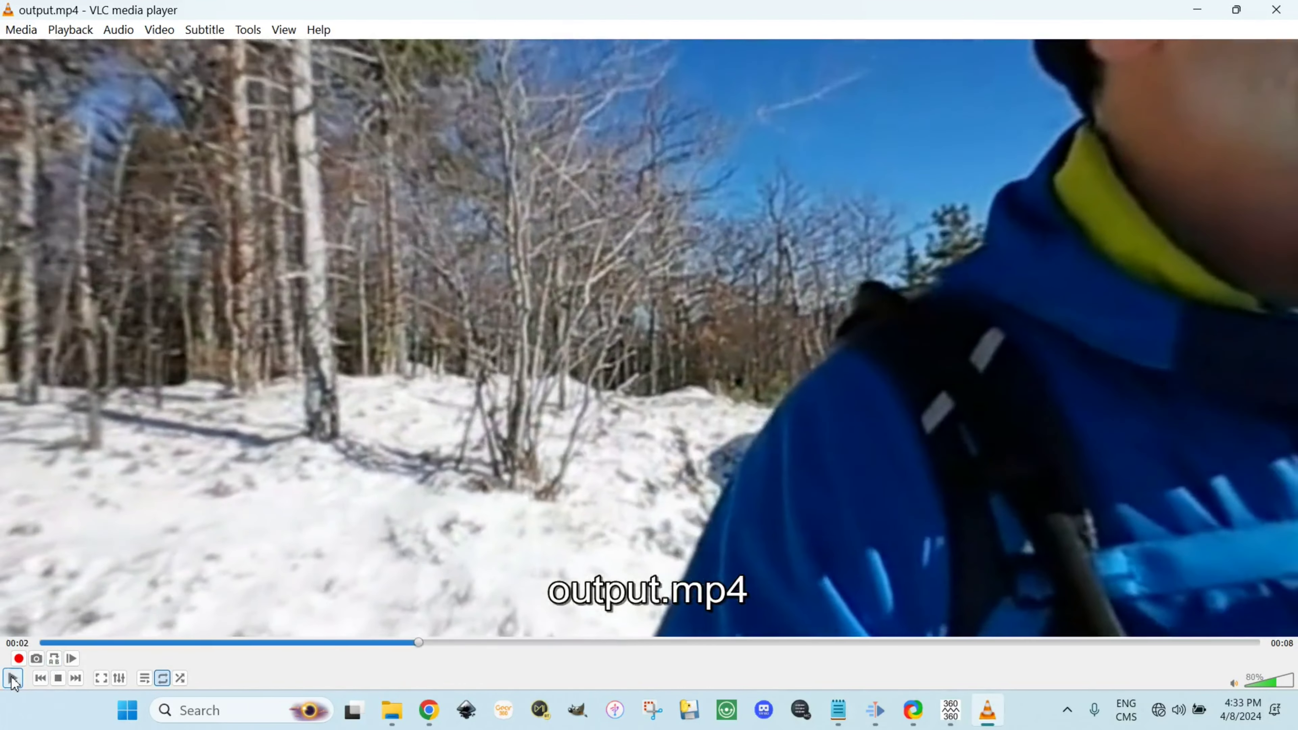
Pause output.mp4, turn the 360° view toward the hiker and zoom in.
key(space)
drag(517, 317, 685, 307)
scroll(682, 299, down, 10)
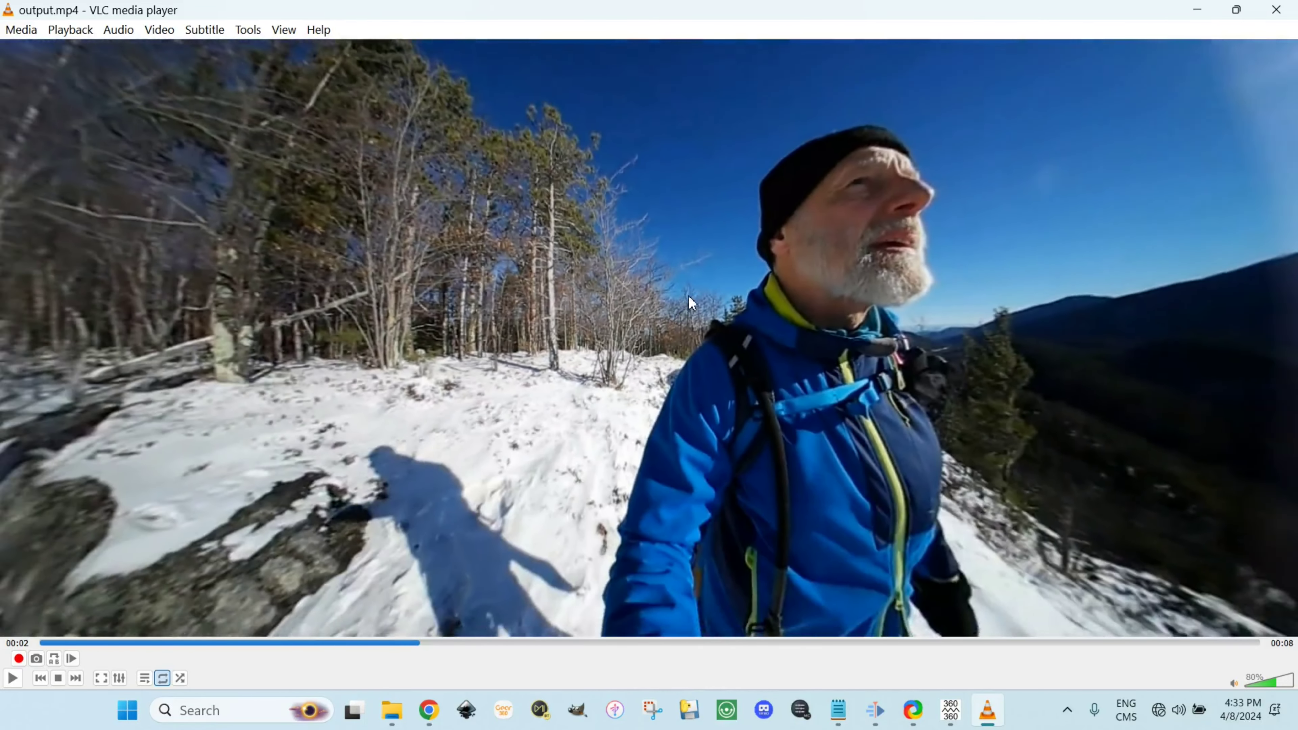
scroll(686, 296, down, 5)
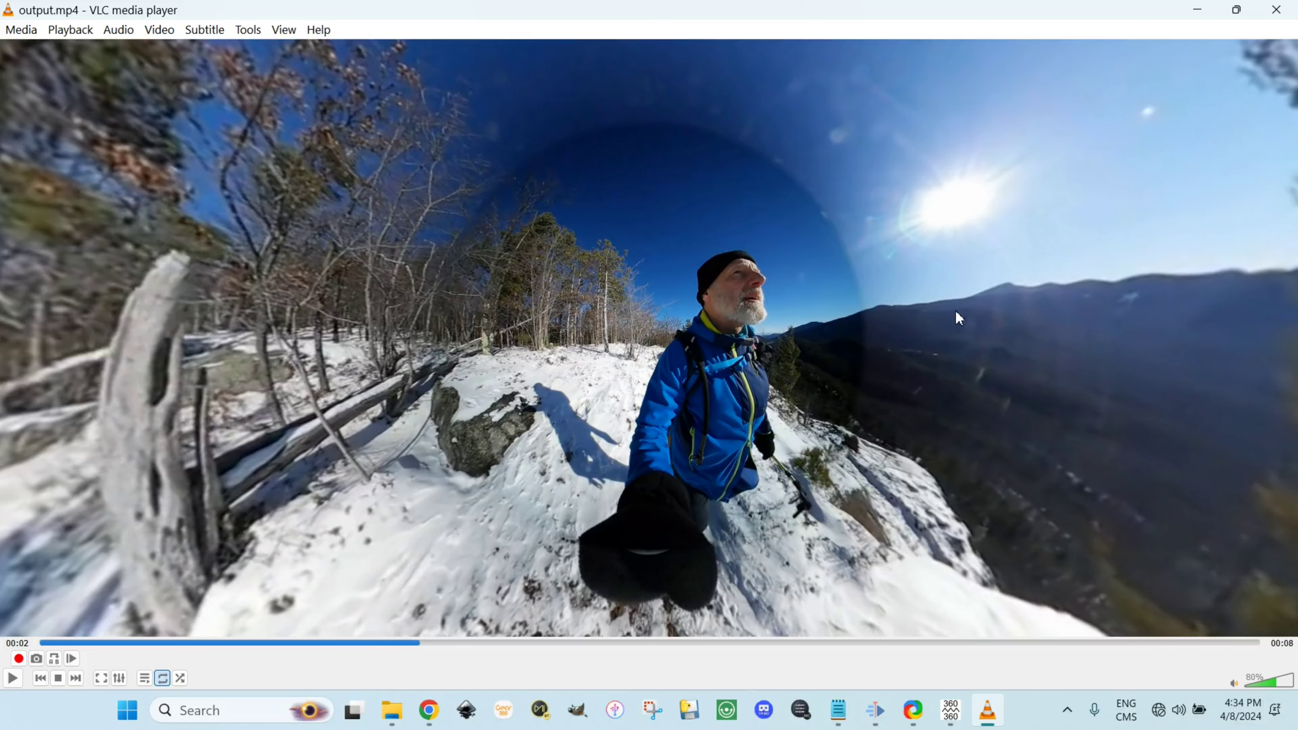
Rotate the view across the seam, zoom back out, and resume playback.
drag(955, 309, 527, 292)
drag(899, 305, 637, 355)
scroll(639, 357, up, 5)
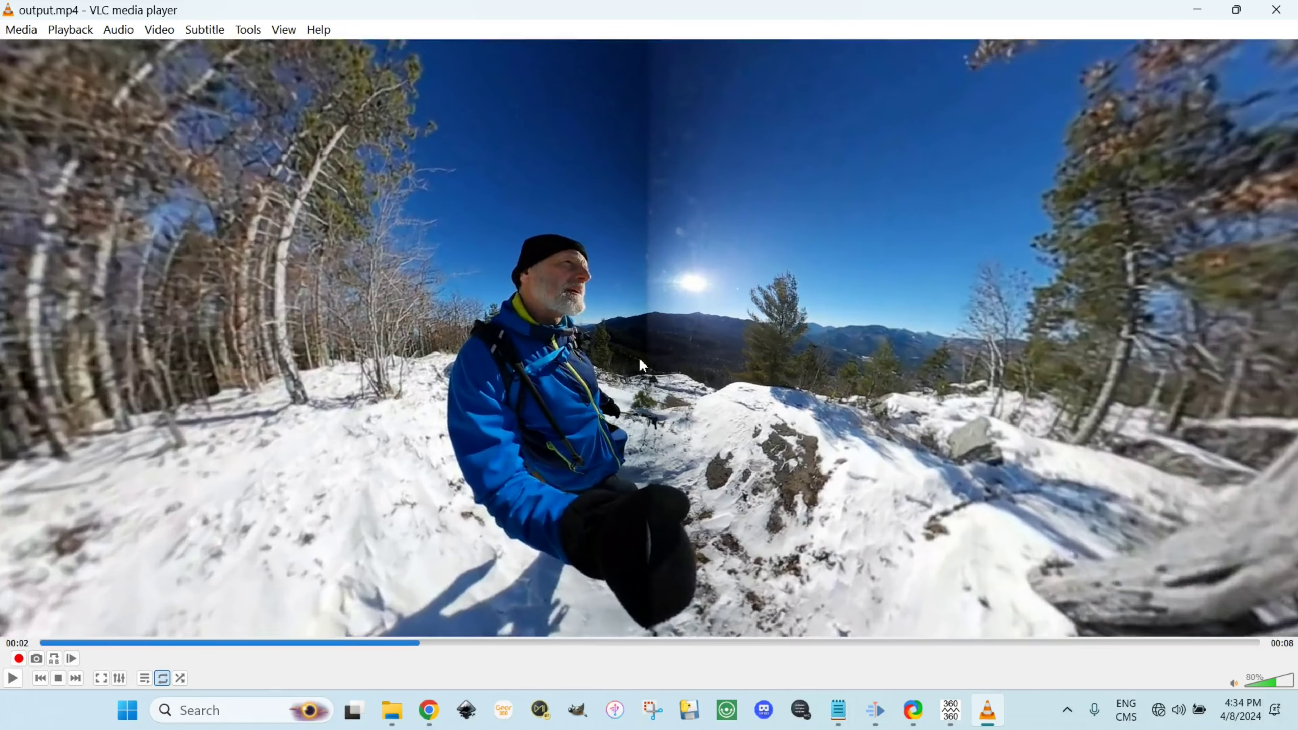
scroll(643, 365, up, 1)
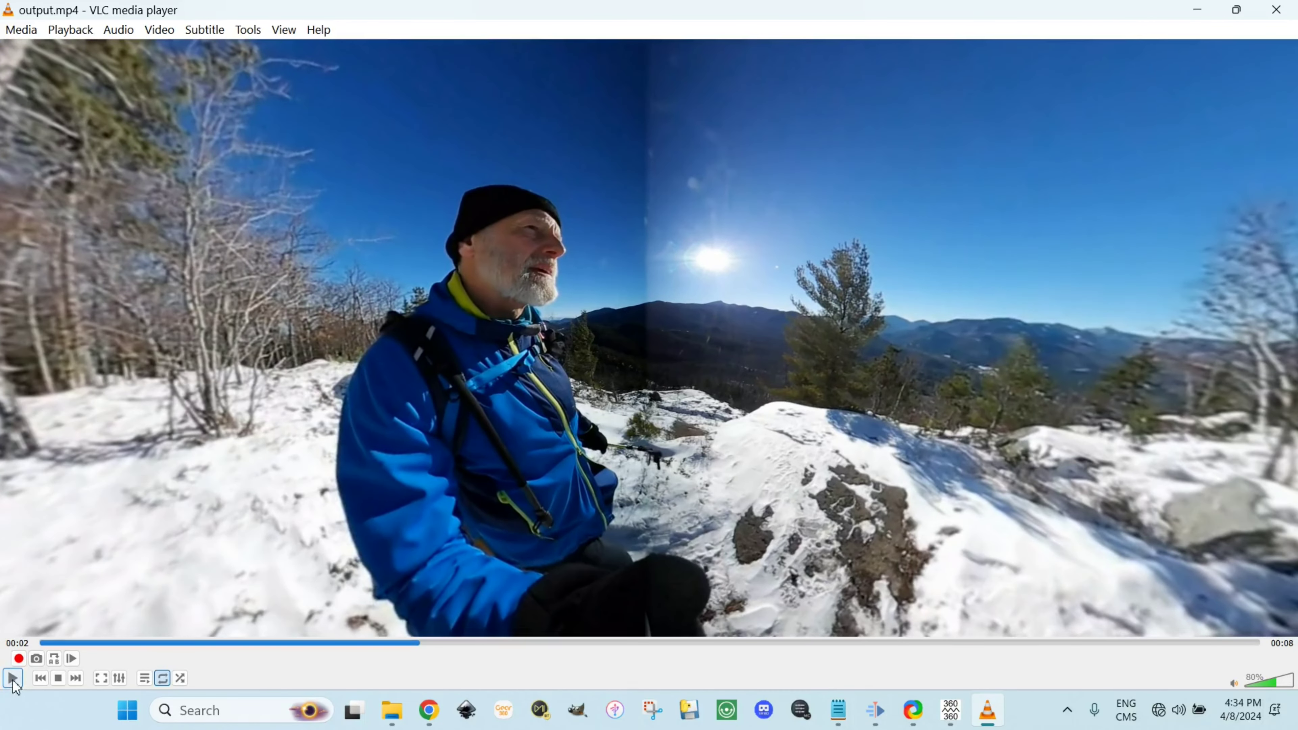
click(11, 679)
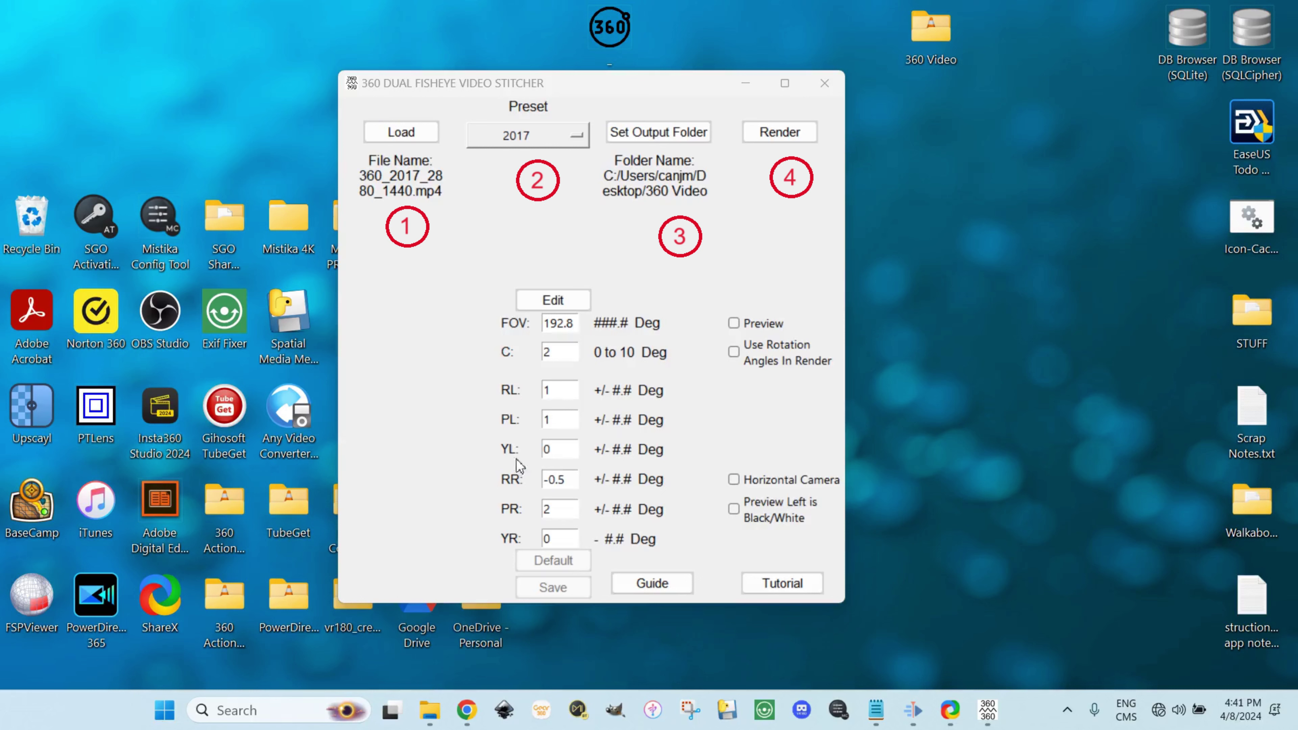
Enable the rotation preview, apply its angles to the render, and set yaw to 173.
click(734, 324)
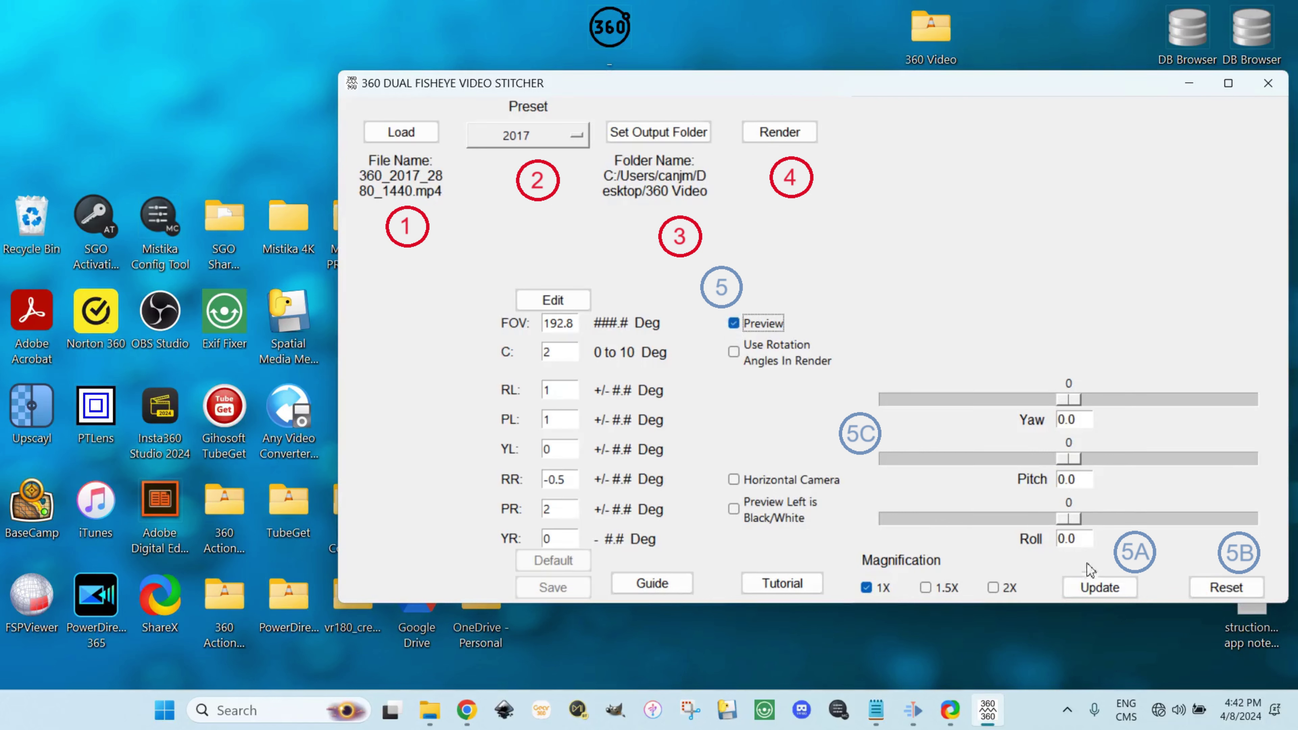
click(1093, 588)
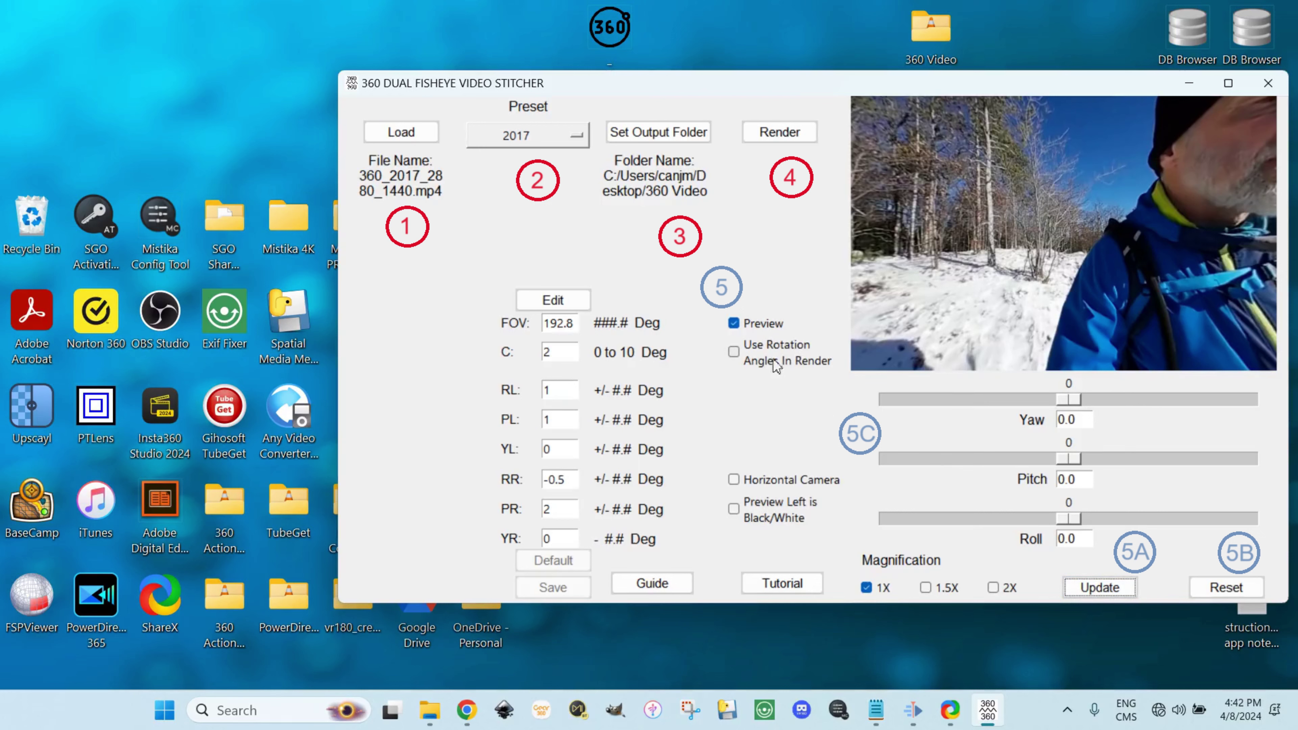
click(735, 354)
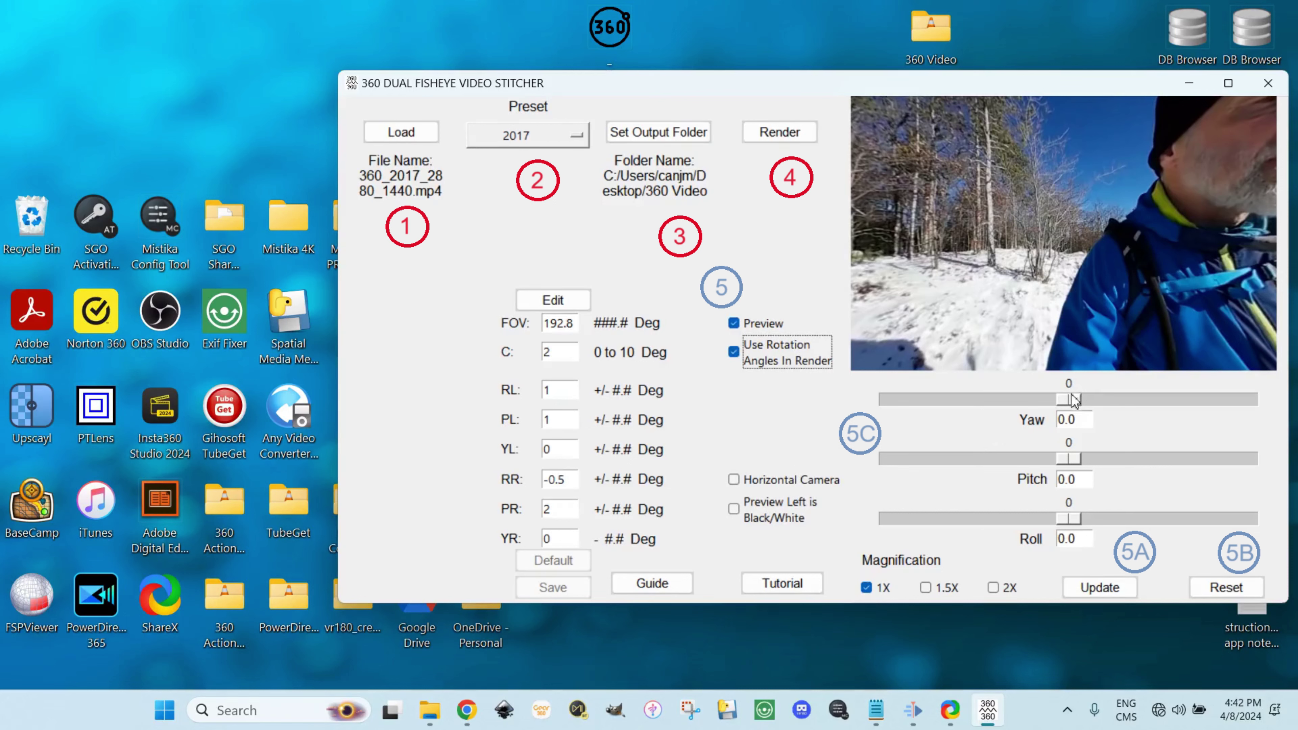
drag(1073, 400, 1244, 409)
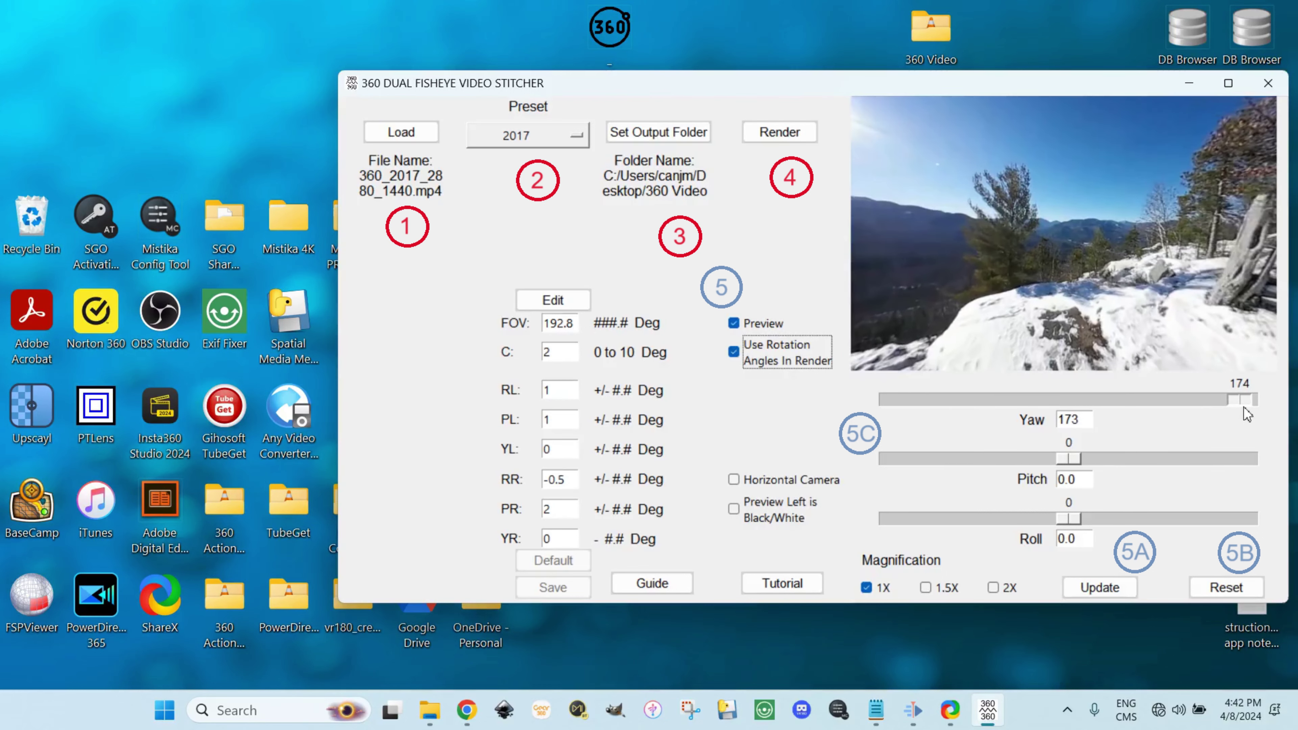
drag(1243, 407, 1243, 407)
Render the yaw-173 2017 clip, confirming the render and dismissing Render Complete.
click(773, 134)
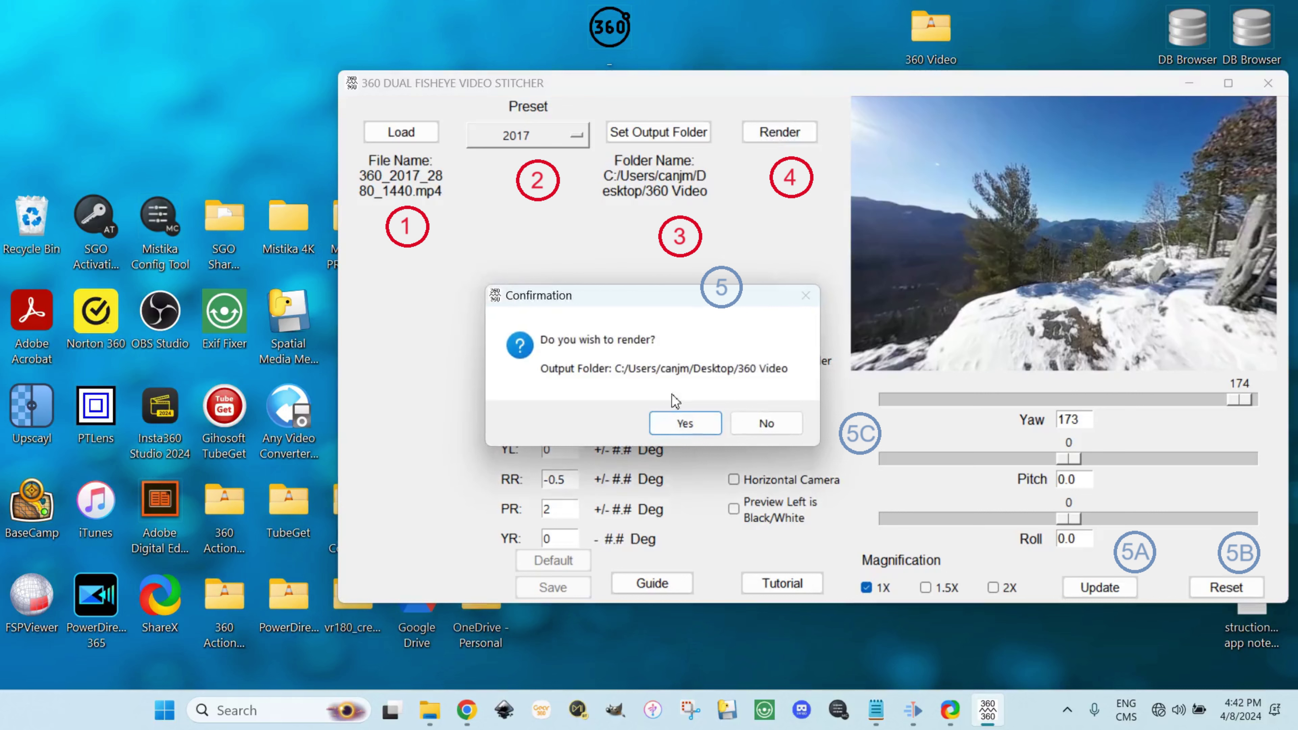
click(677, 423)
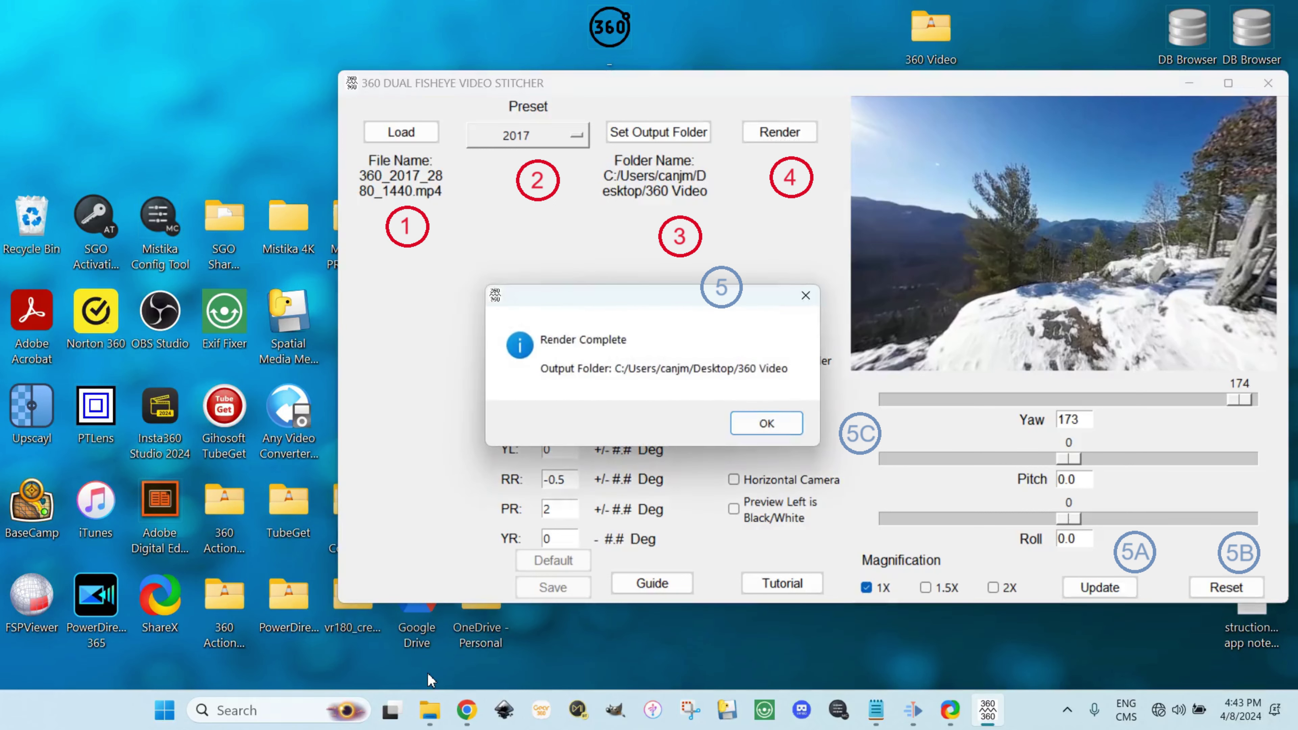
click(751, 427)
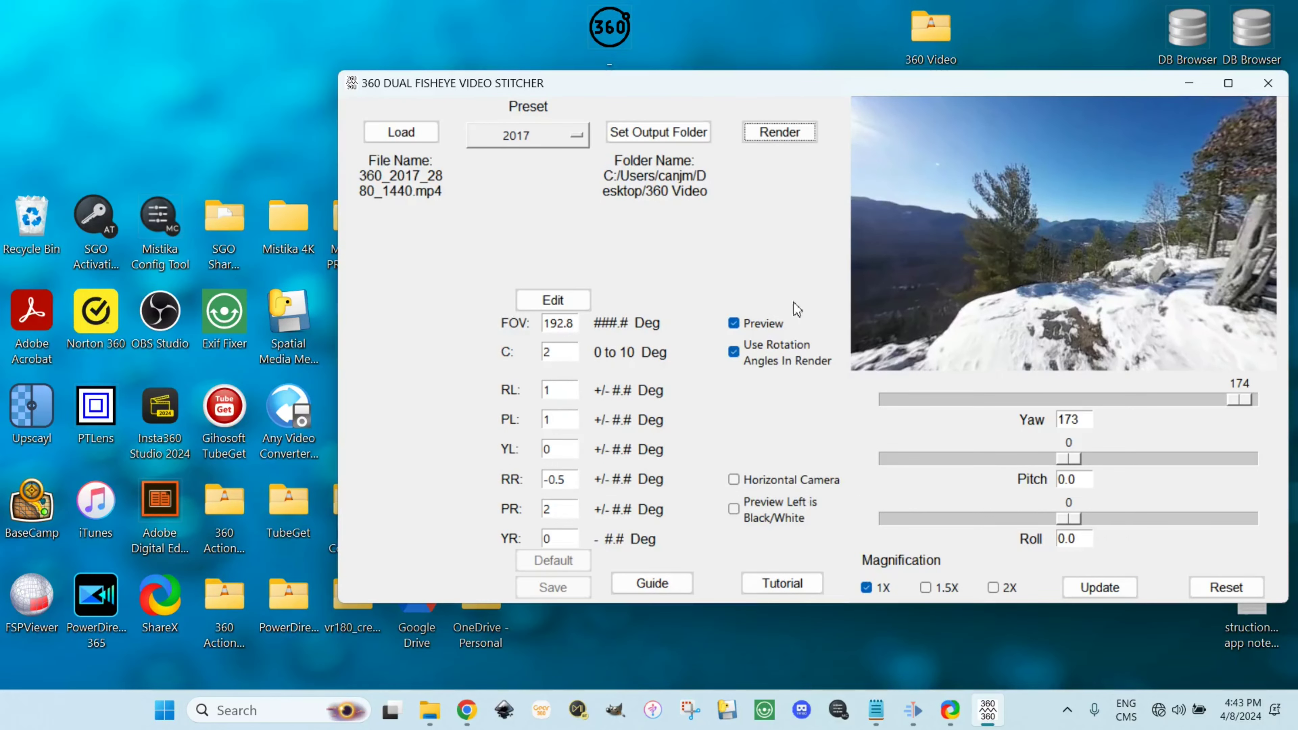
Open the 360 Video desktop folder and play output.mp4 in VLC.
double_click(932, 31)
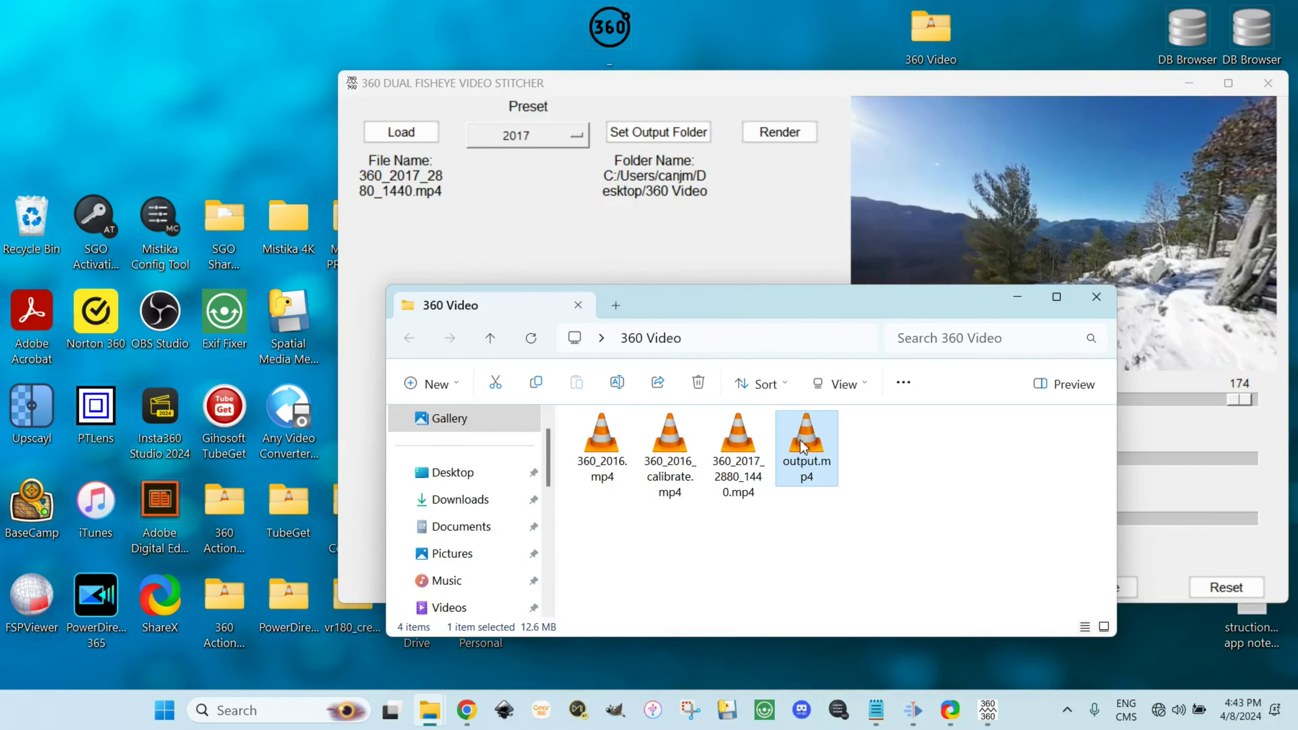
double_click(802, 446)
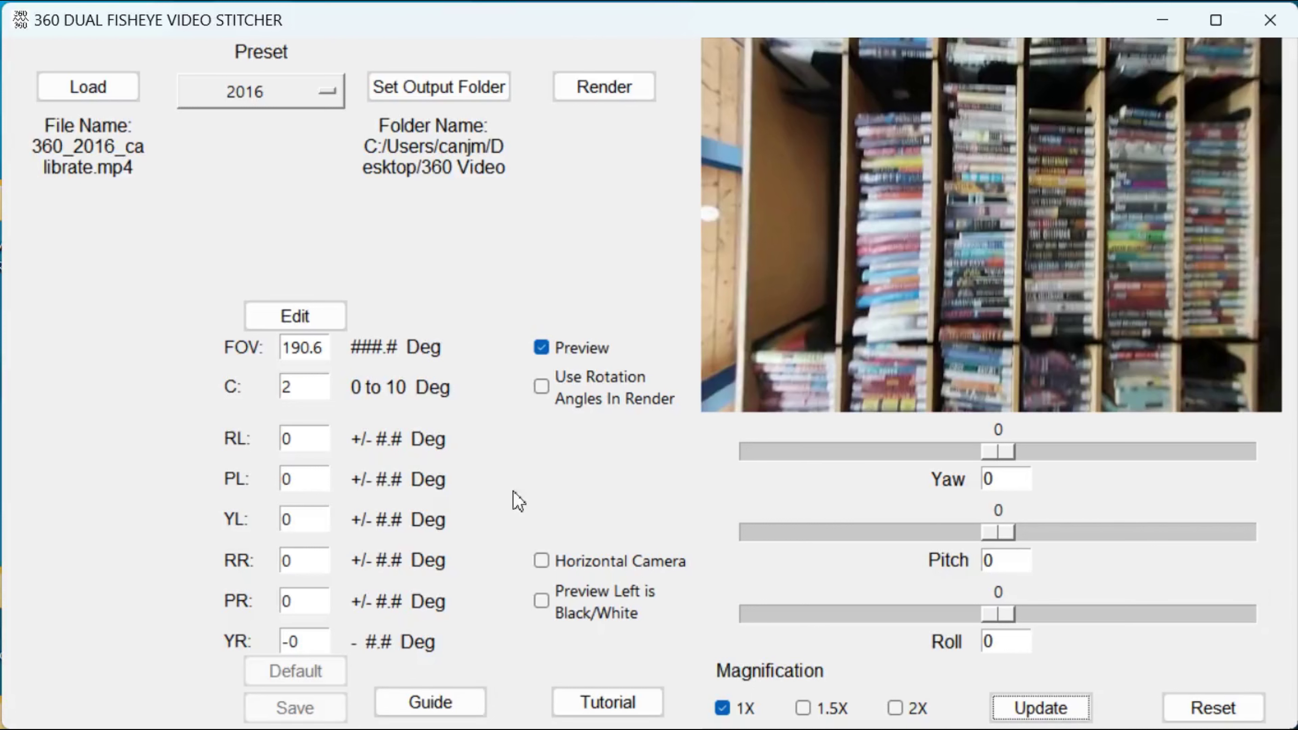
Switch on Horizontal Camera for the 2016 bookshelves clip.
click(537, 564)
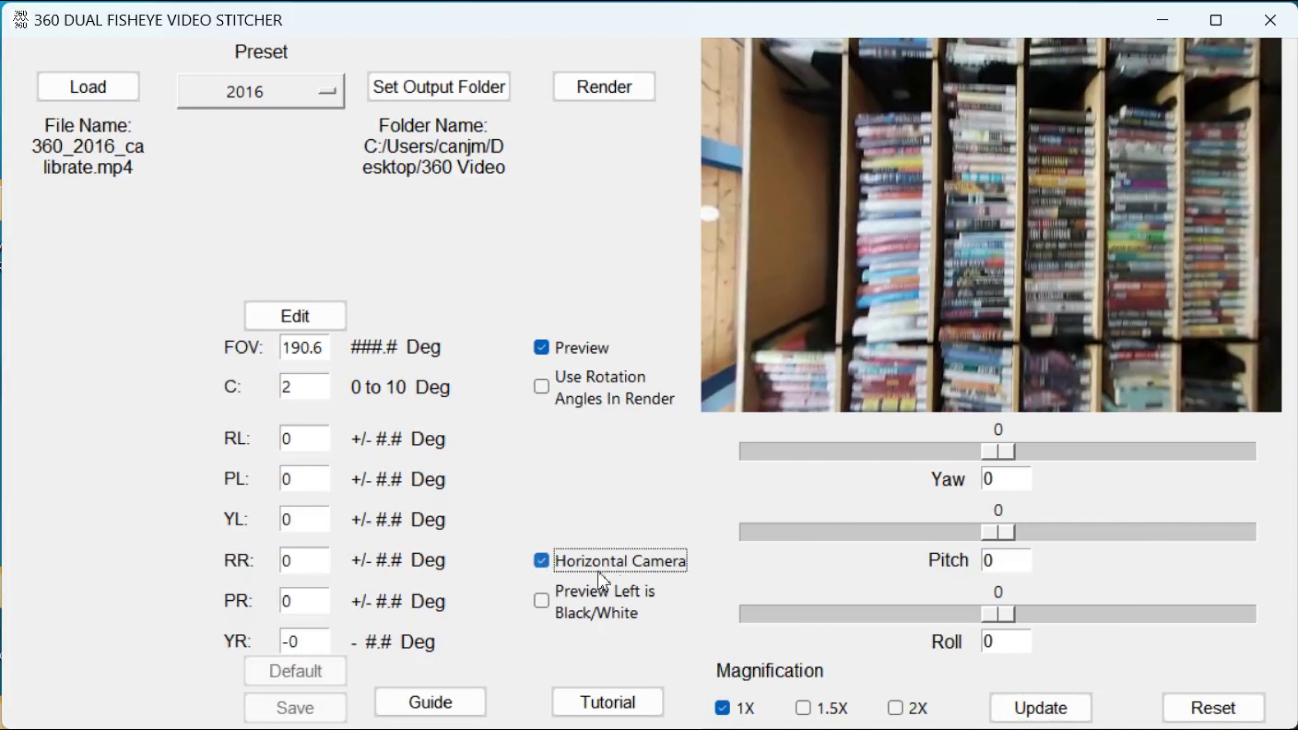
Update the preview, set yaw to 89 down the aisle, and show the left lens in grayscale.
click(1054, 714)
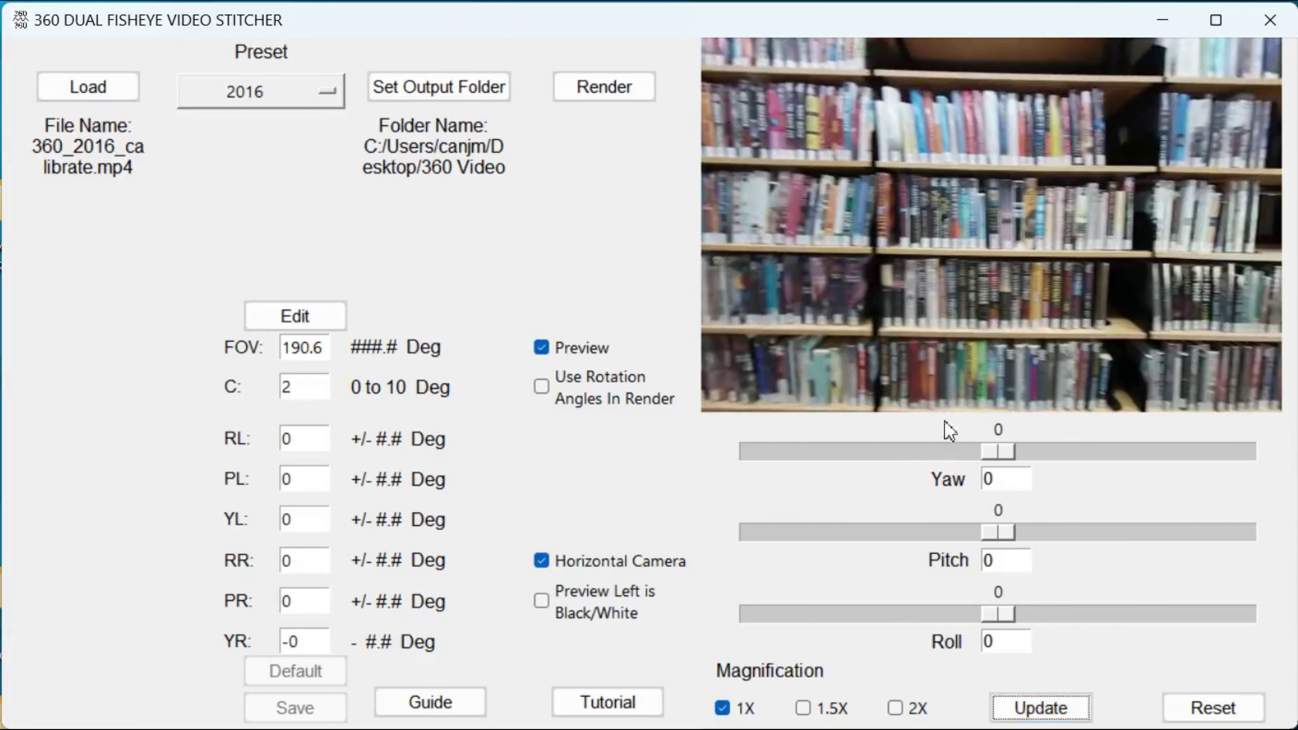
drag(1005, 453, 1132, 464)
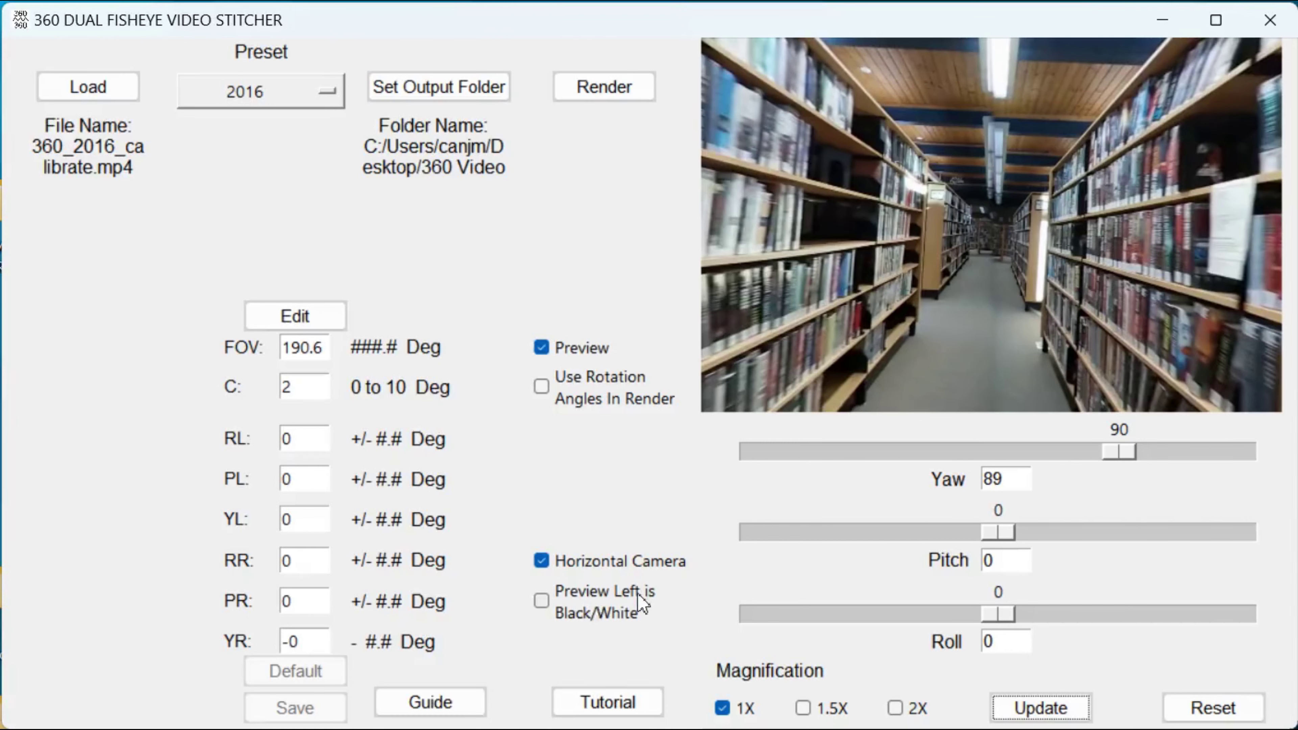
click(543, 602)
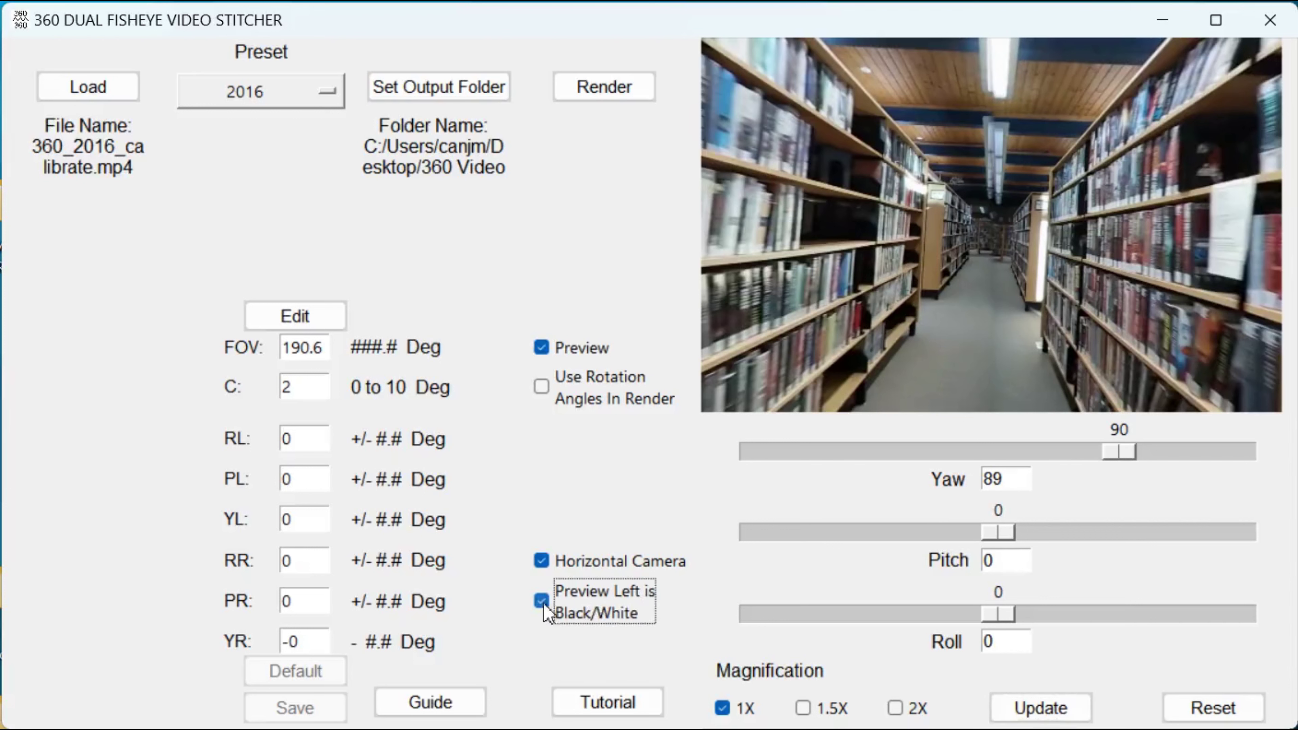
click(1037, 713)
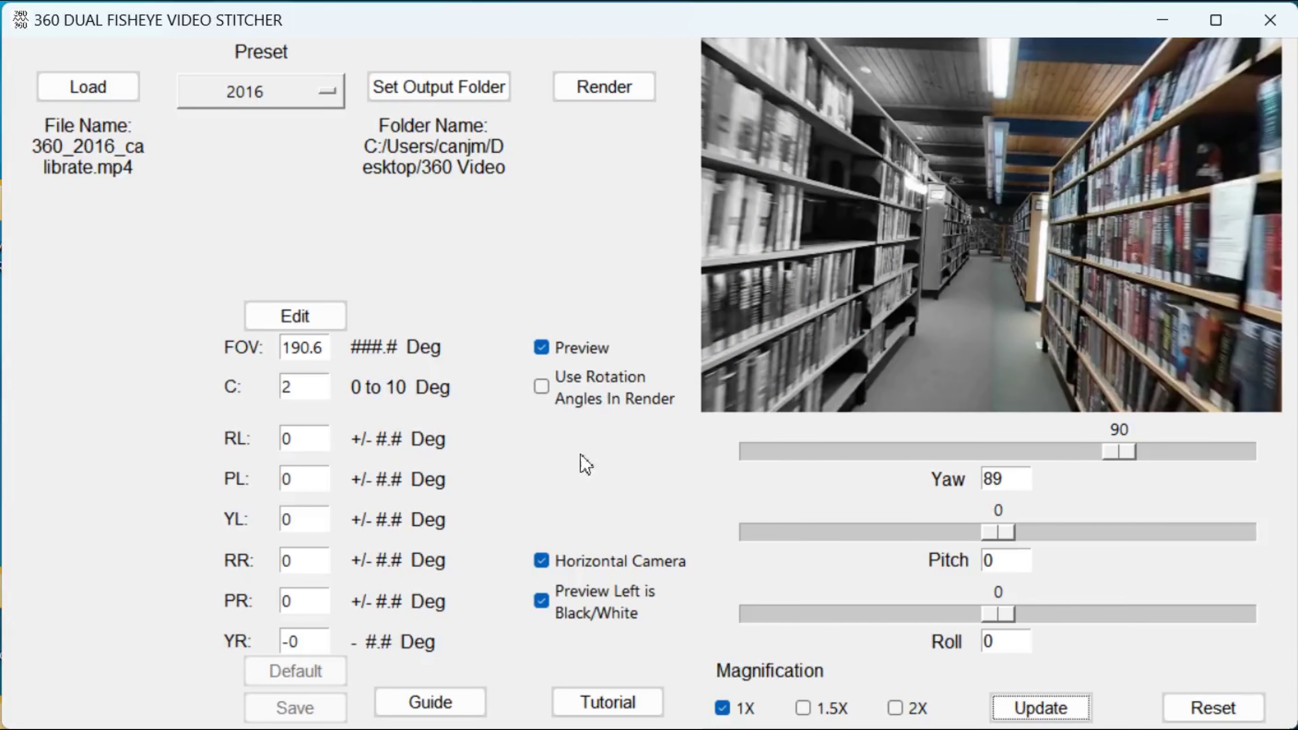
Restore full-colour preview, tilt pitch to about 12, and turn on 2X magnification.
click(540, 601)
click(1057, 709)
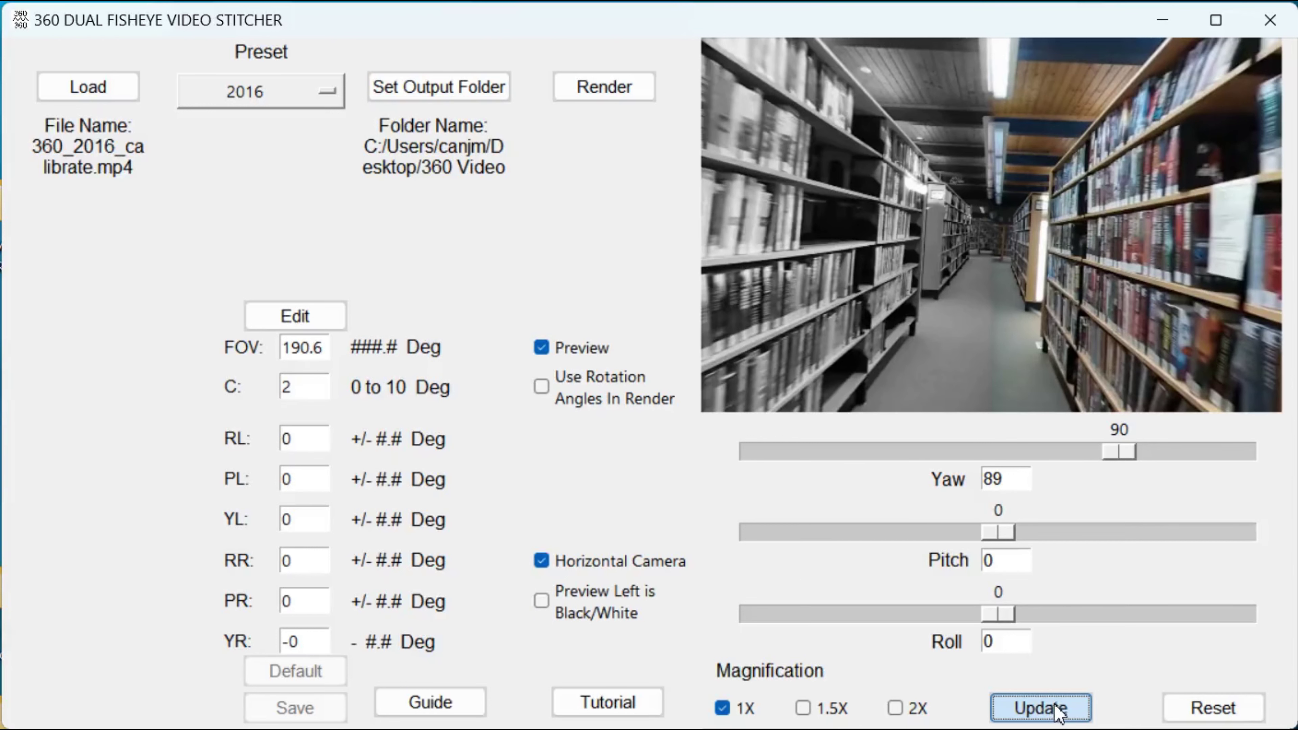
click(1055, 704)
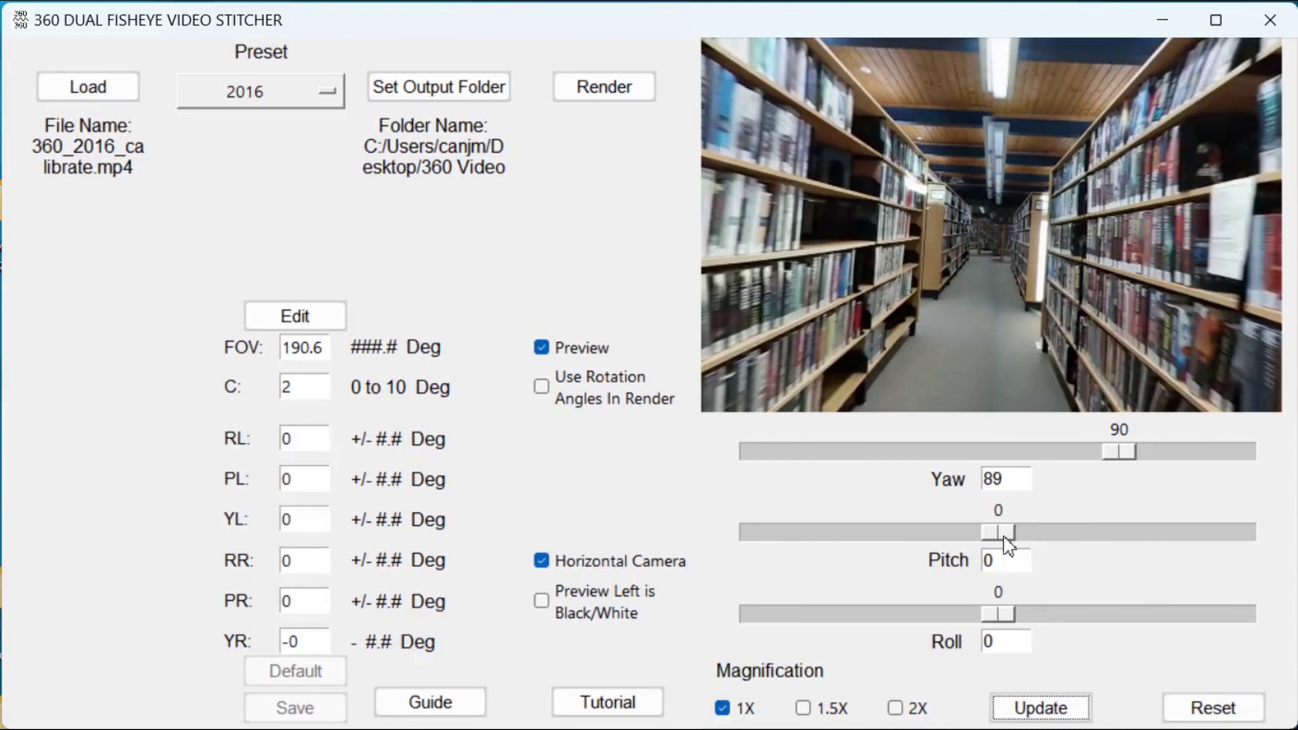
drag(1008, 537, 1027, 541)
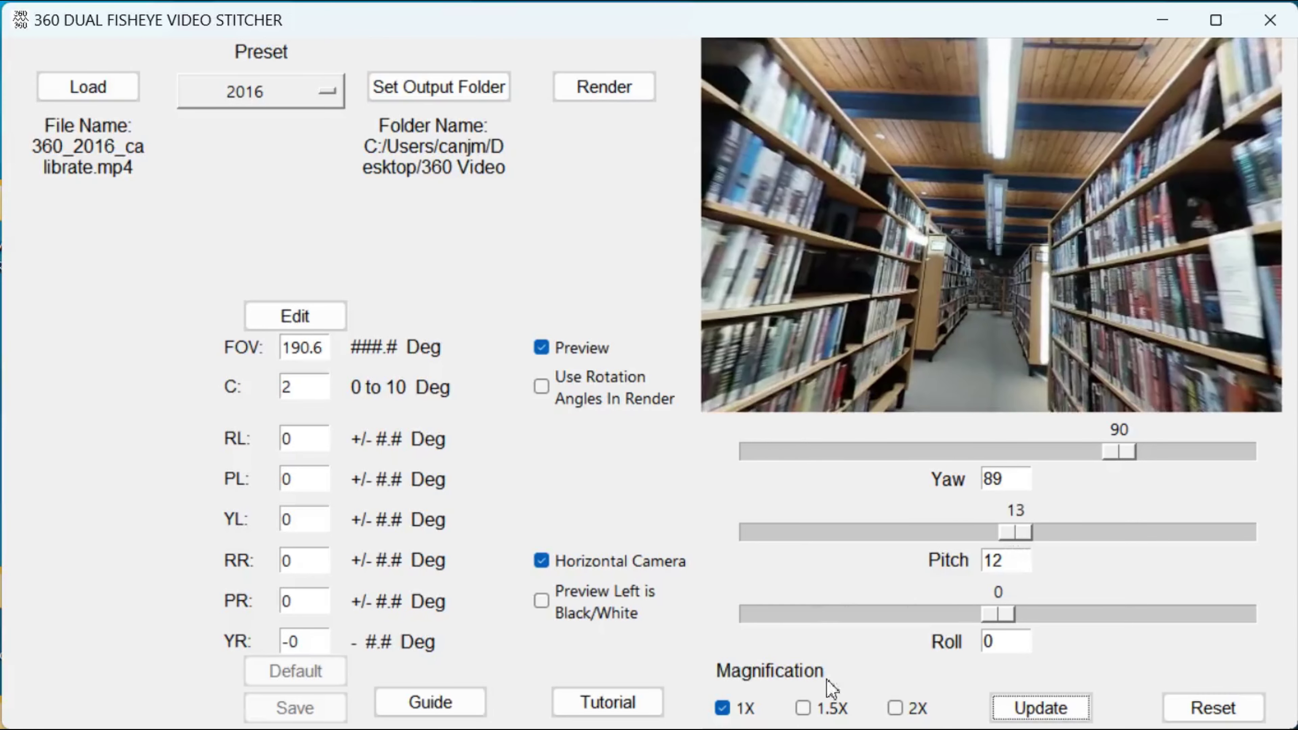
click(898, 709)
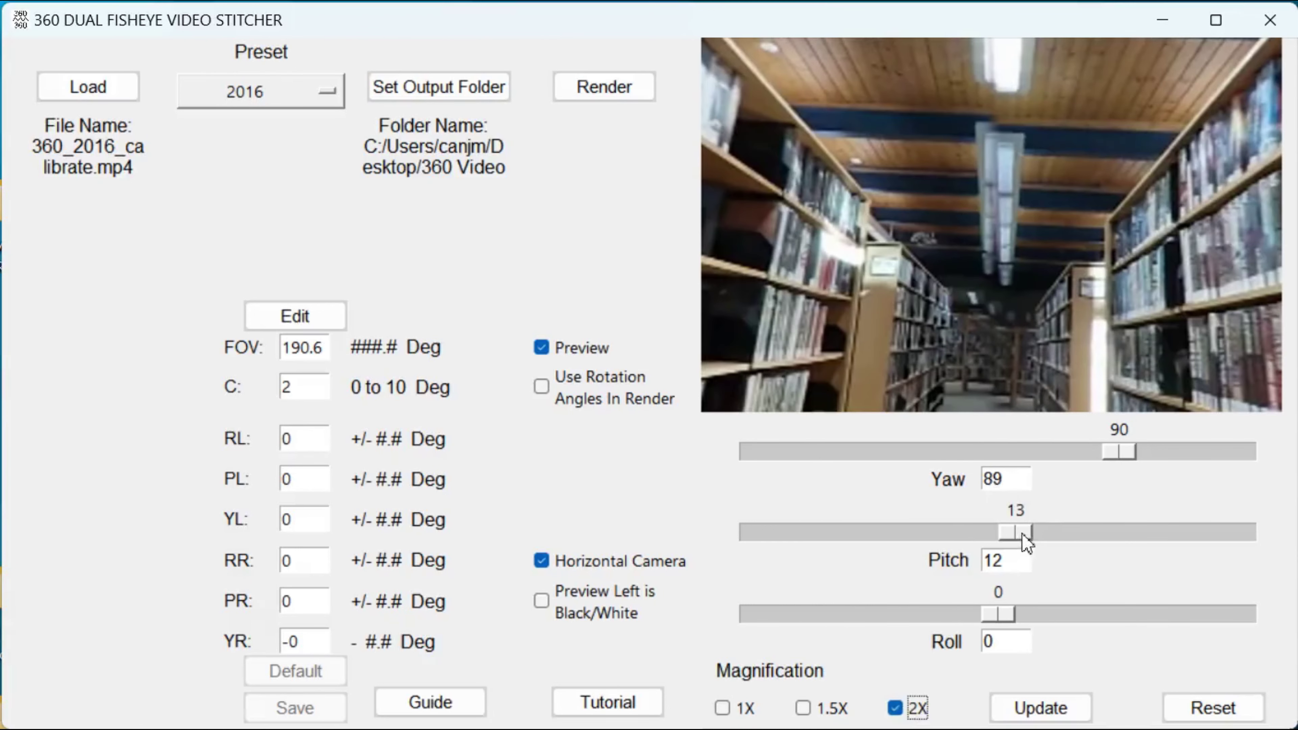
drag(1025, 534, 1022, 541)
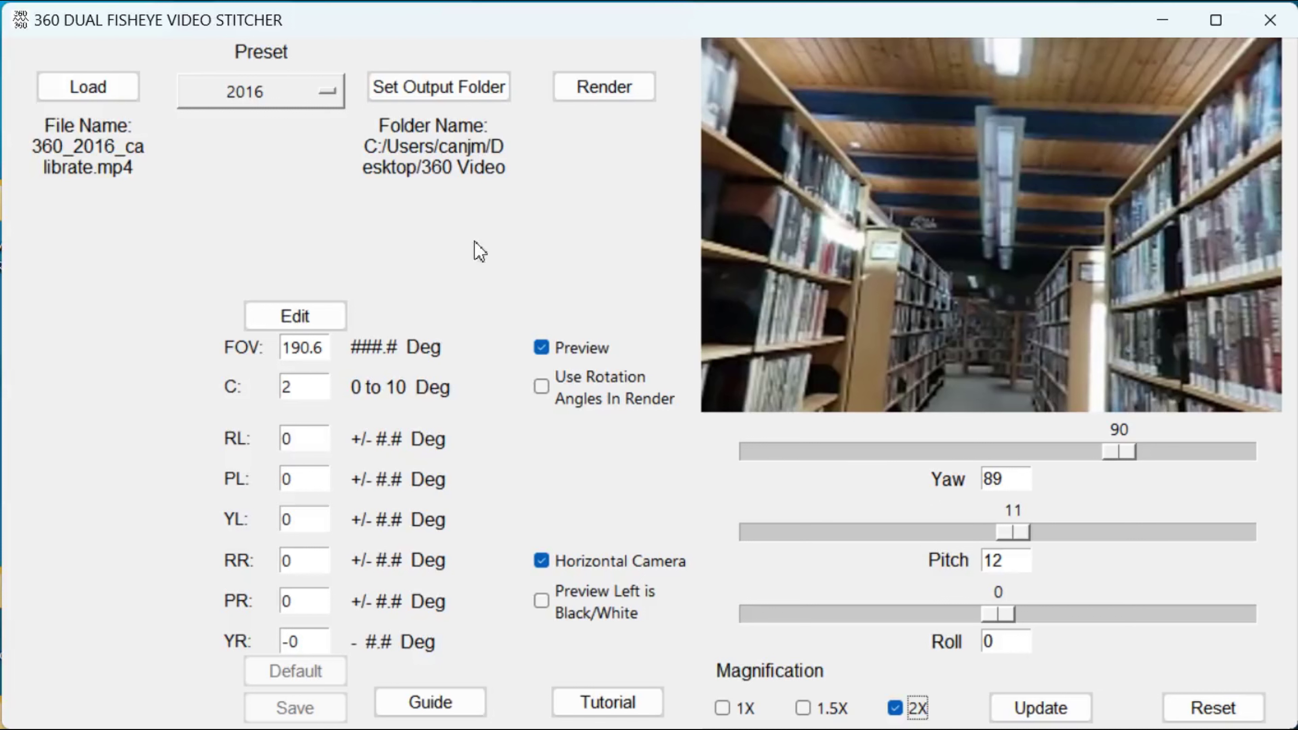
click(309, 323)
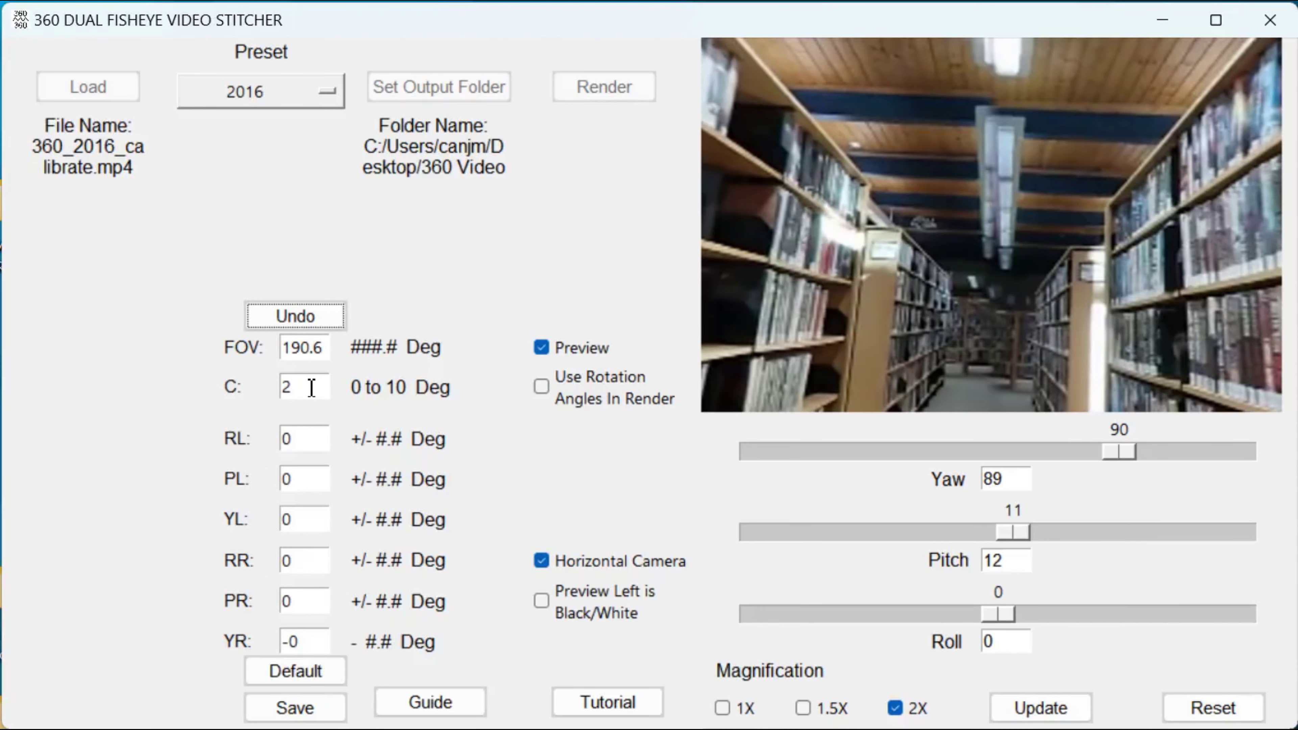
Enter RL -0.6 and RR 0.6 in the 2016 preset and save it.
click(307, 438)
text(.6)
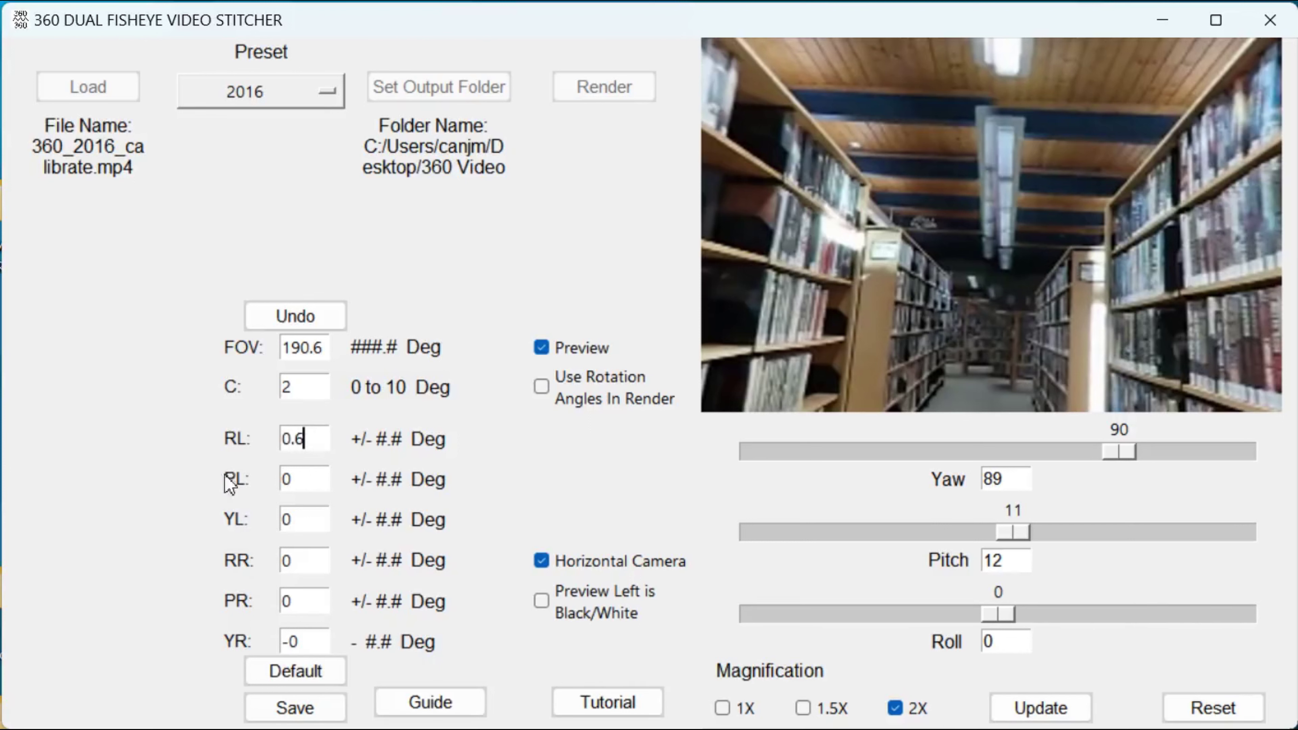
click(301, 569)
text(.6)
click(284, 438)
text(-)
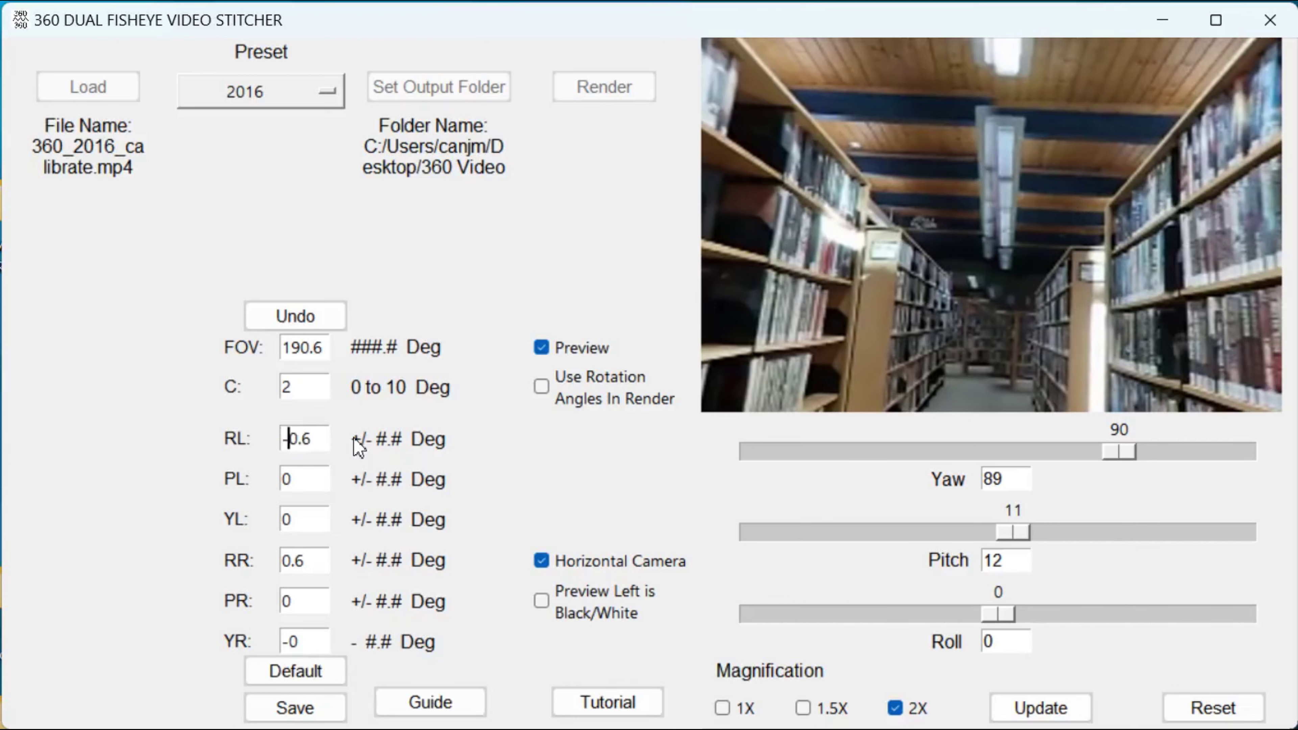
click(295, 711)
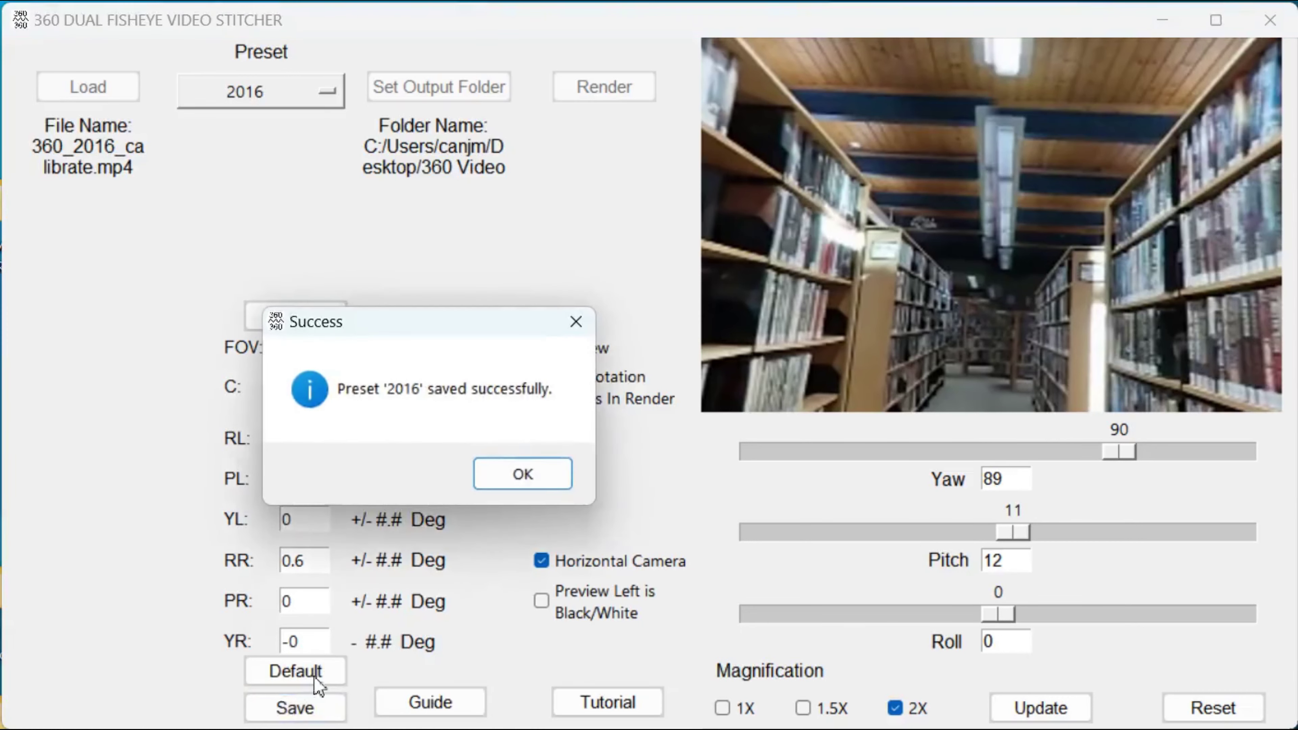
click(522, 474)
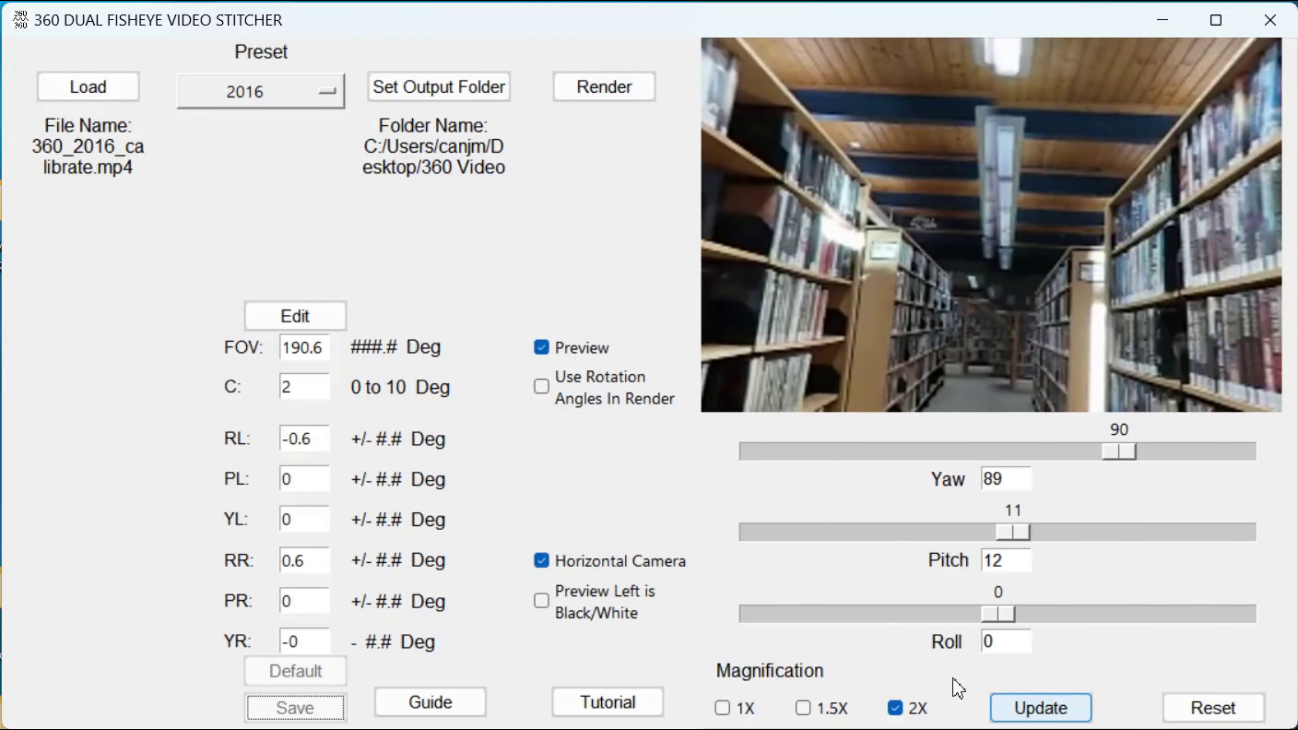
Refresh the library aisle preview with the saved RL -0.6 and RR 0.6 values.
key(Tab)
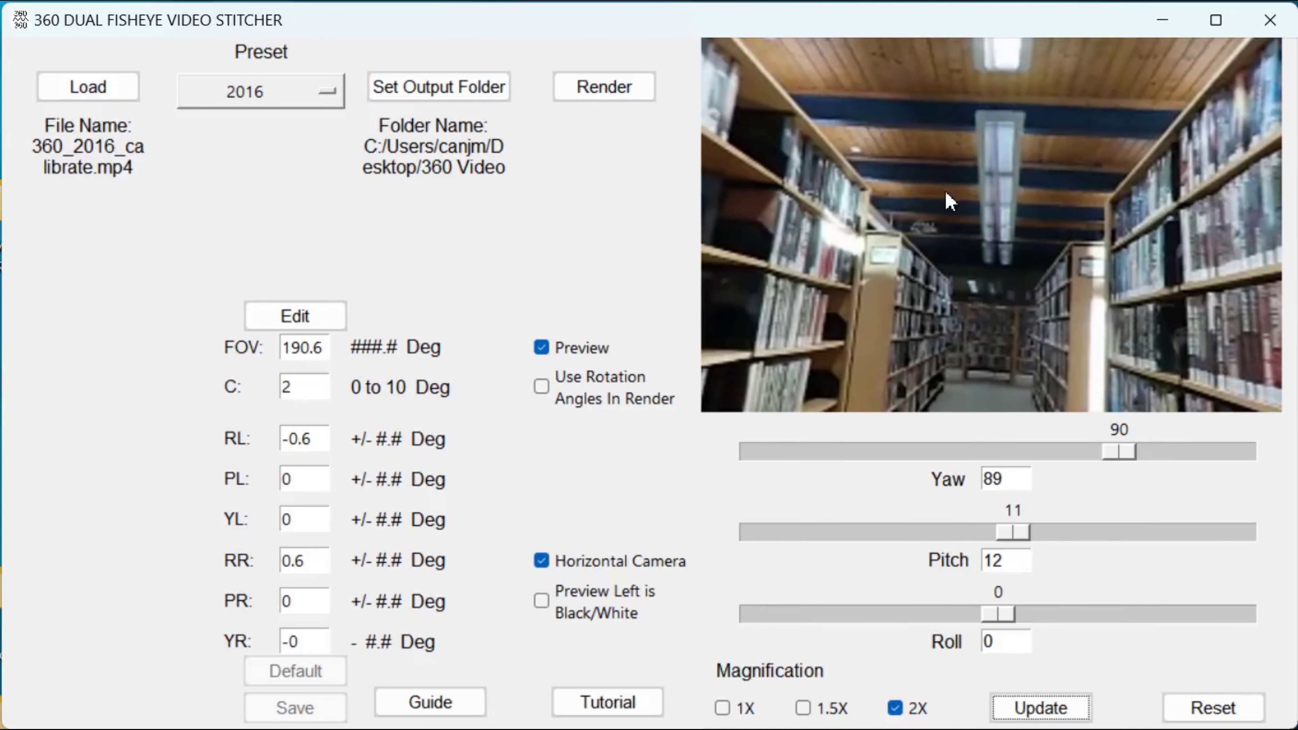
Change the 2016 preset's left yaw (YL) to -2 and save the preset.
click(295, 323)
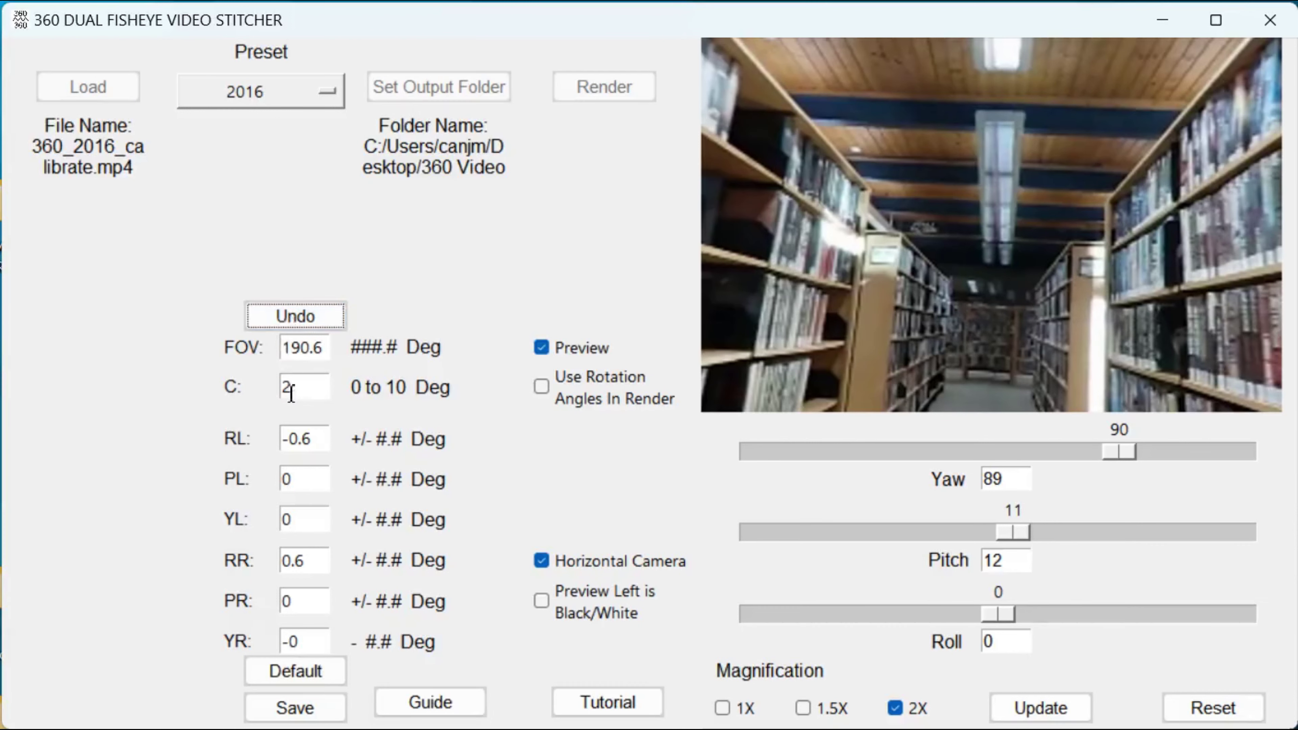
click(303, 522)
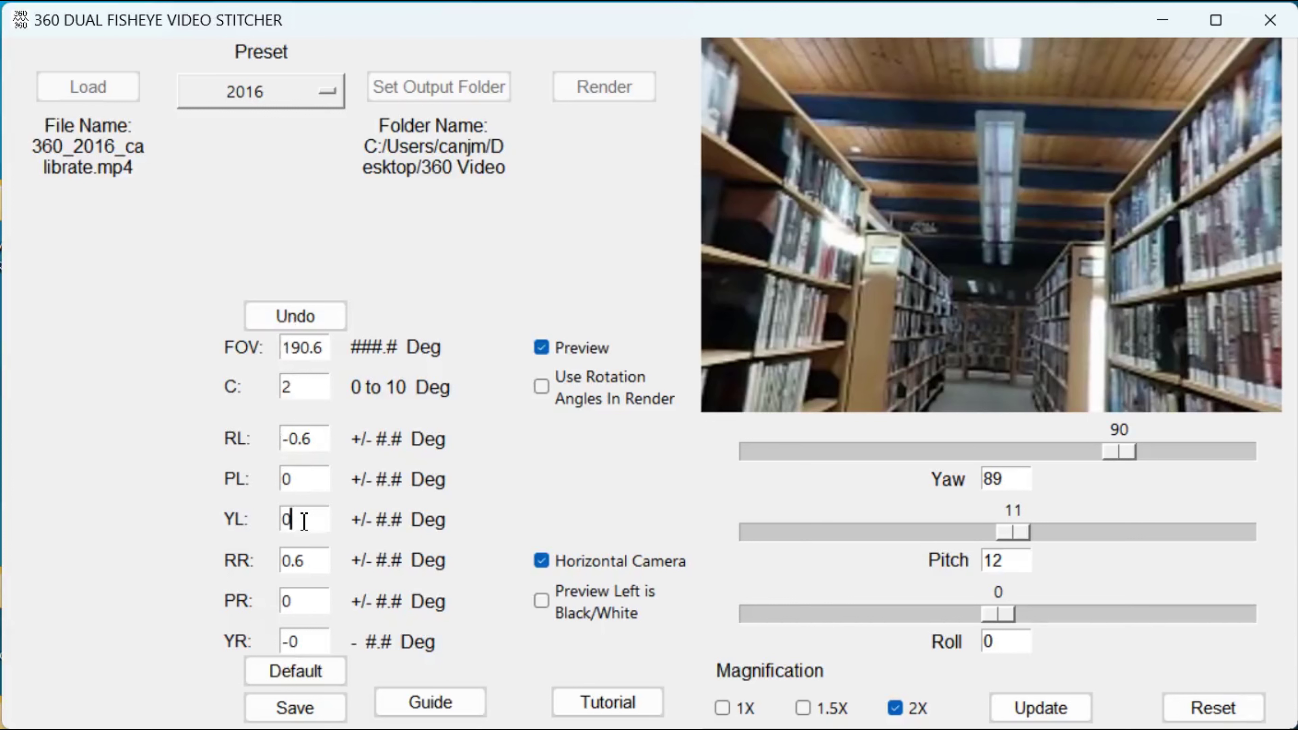
key(BackSpace)
text(2)
key(Left)
text(-)
click(306, 714)
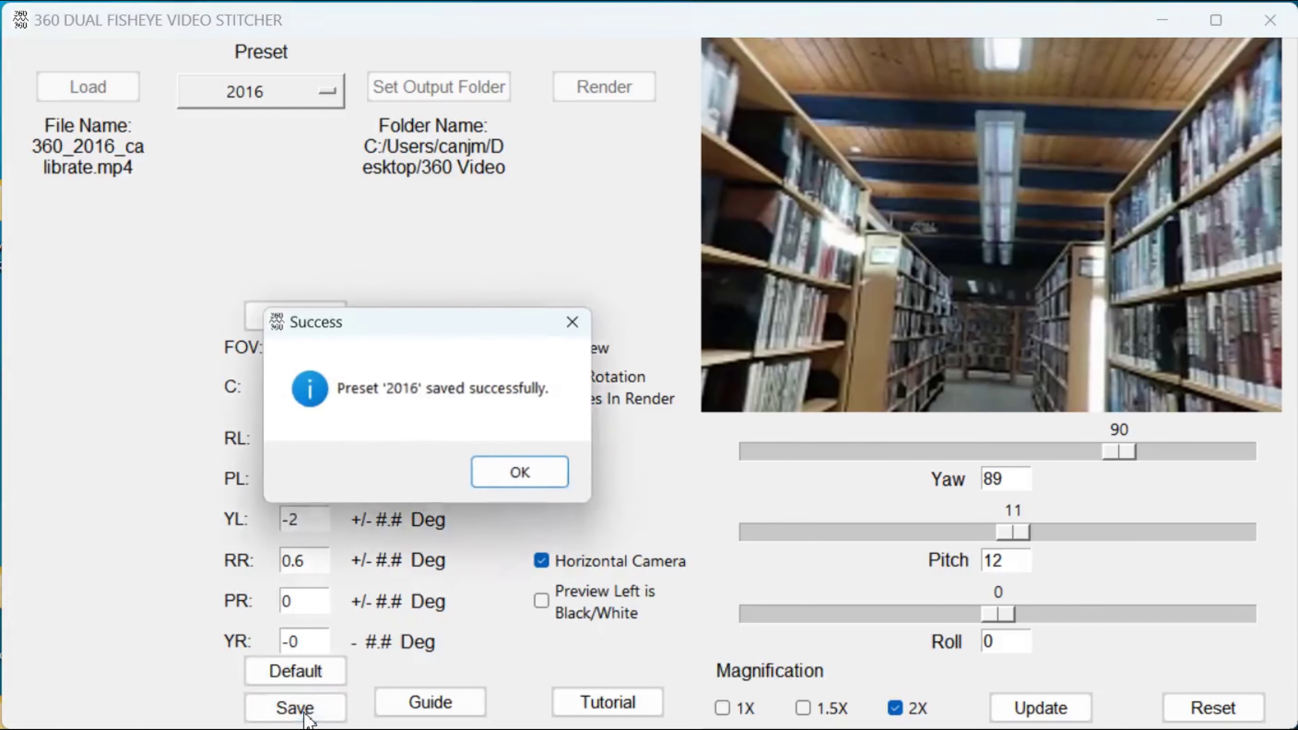
click(527, 475)
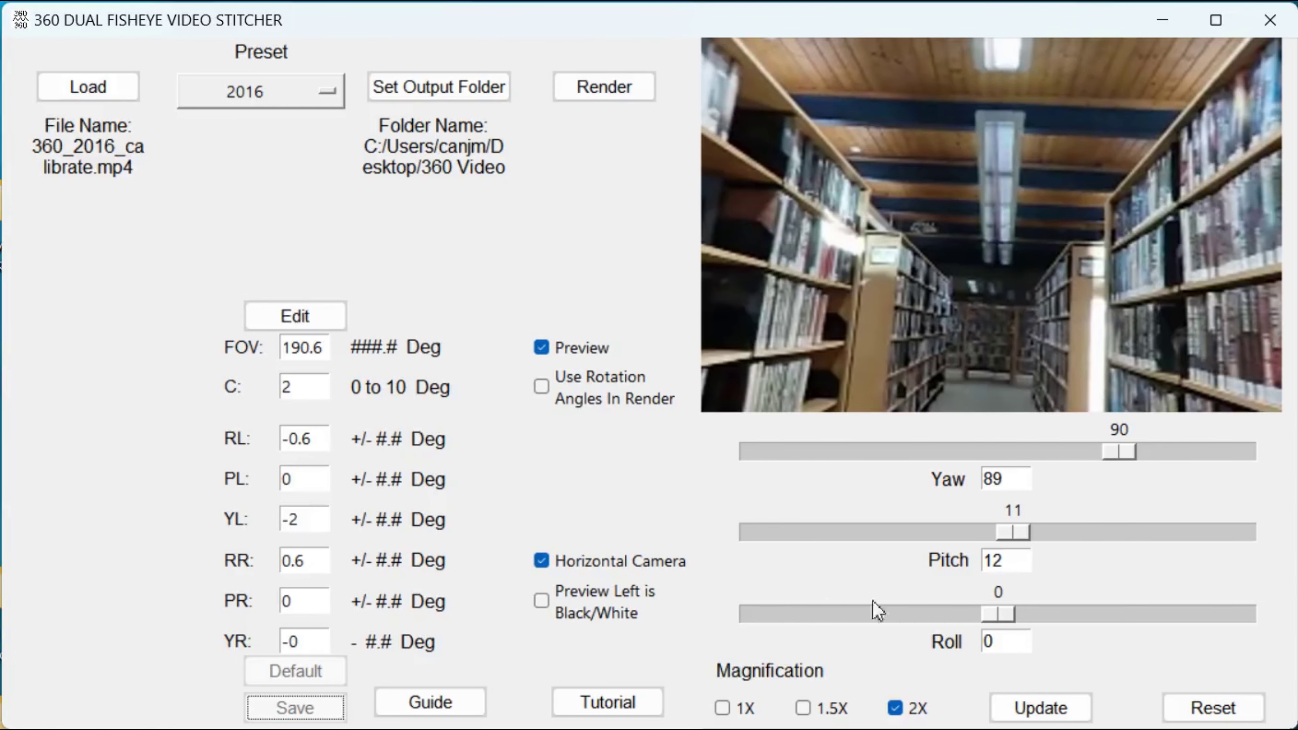
Regenerate the library aisle preview using the 2016 preset values YL -2, RL -0.6 and RR 0.6.
click(1035, 715)
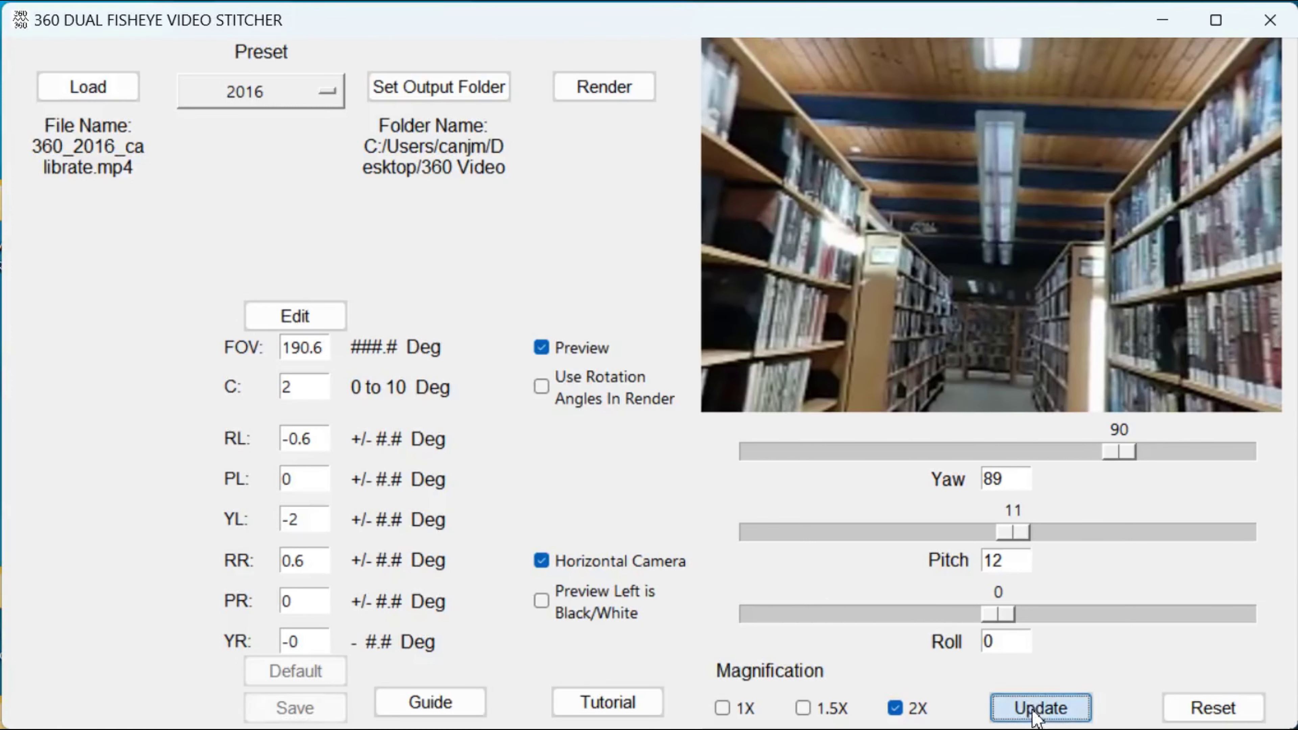